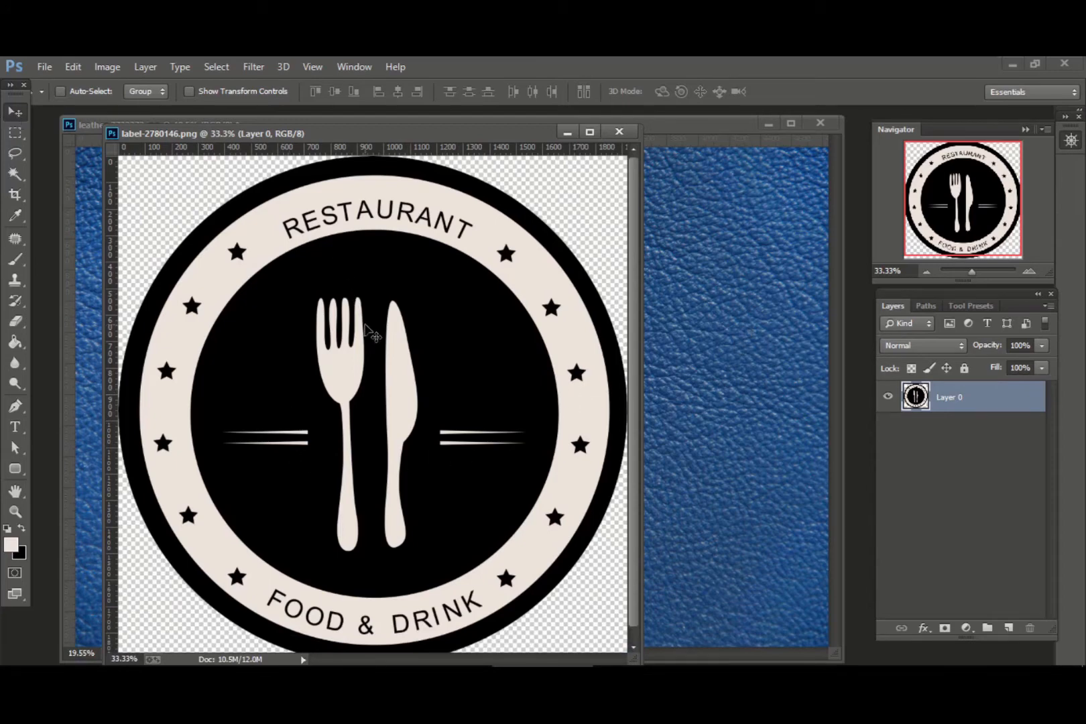
# Copy the restaurant label into the blue leather image, then enlarge it and center it on the leather.
pyautogui.moveTo(396, 319); pyautogui.dragTo(439, 417)
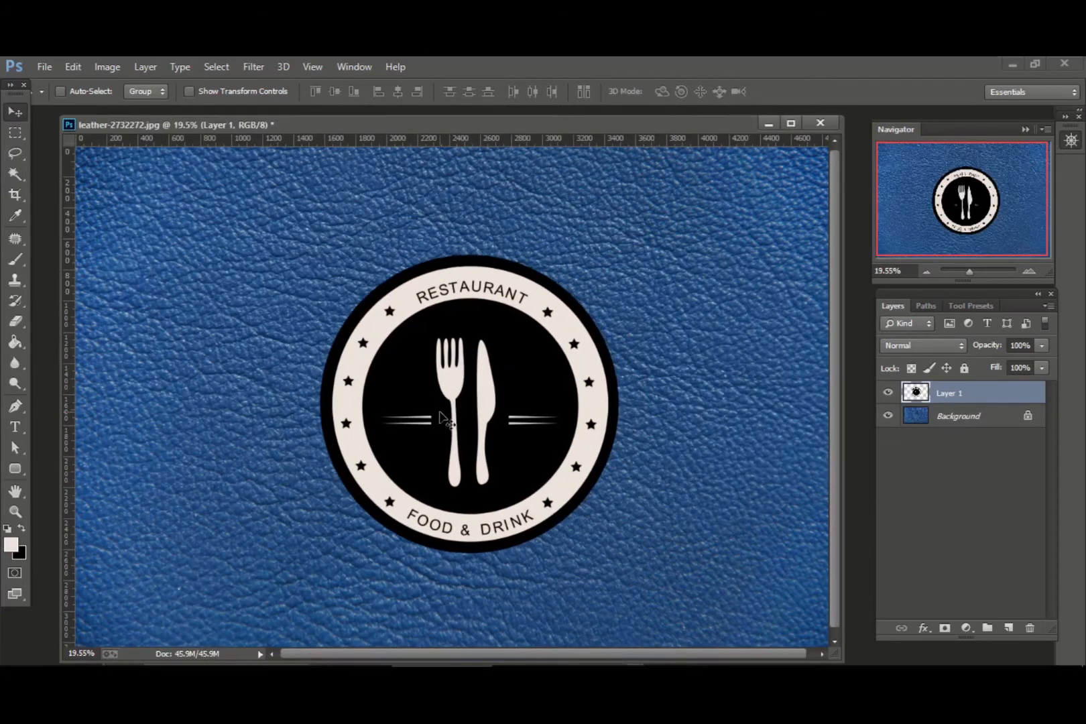
pyautogui.hotkey('ctrl', 't')
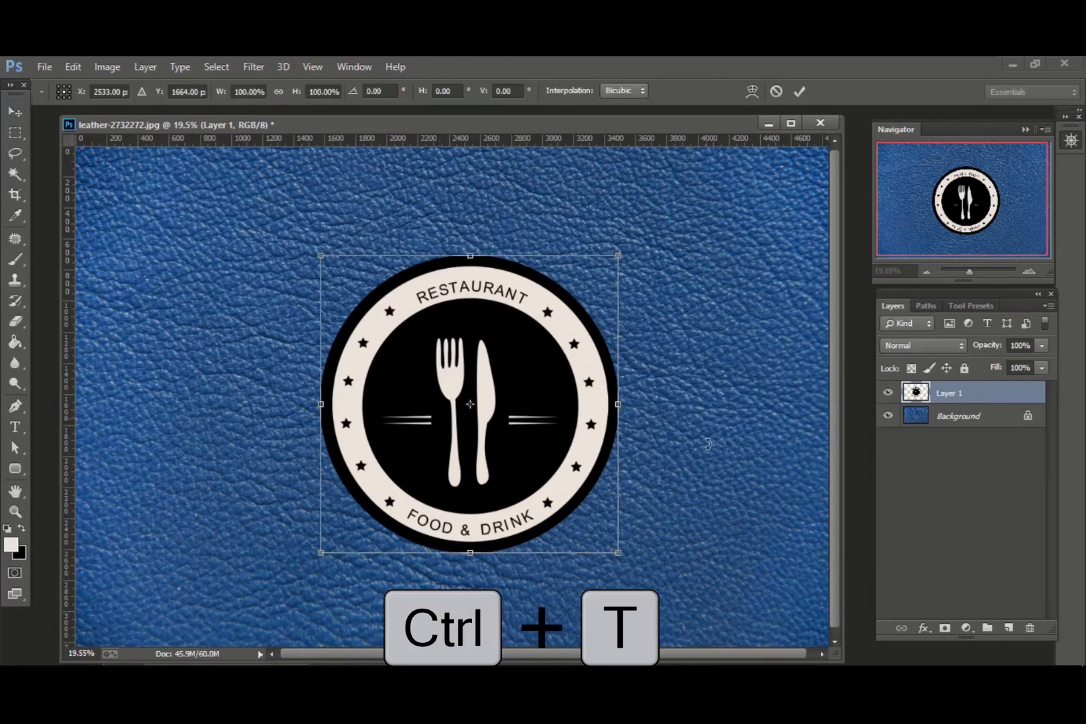
pyautogui.moveTo(617, 553); pyautogui.dragTo(783, 613)
pyautogui.moveTo(618, 475); pyautogui.dragTo(536, 414)
pyautogui.press('Return')
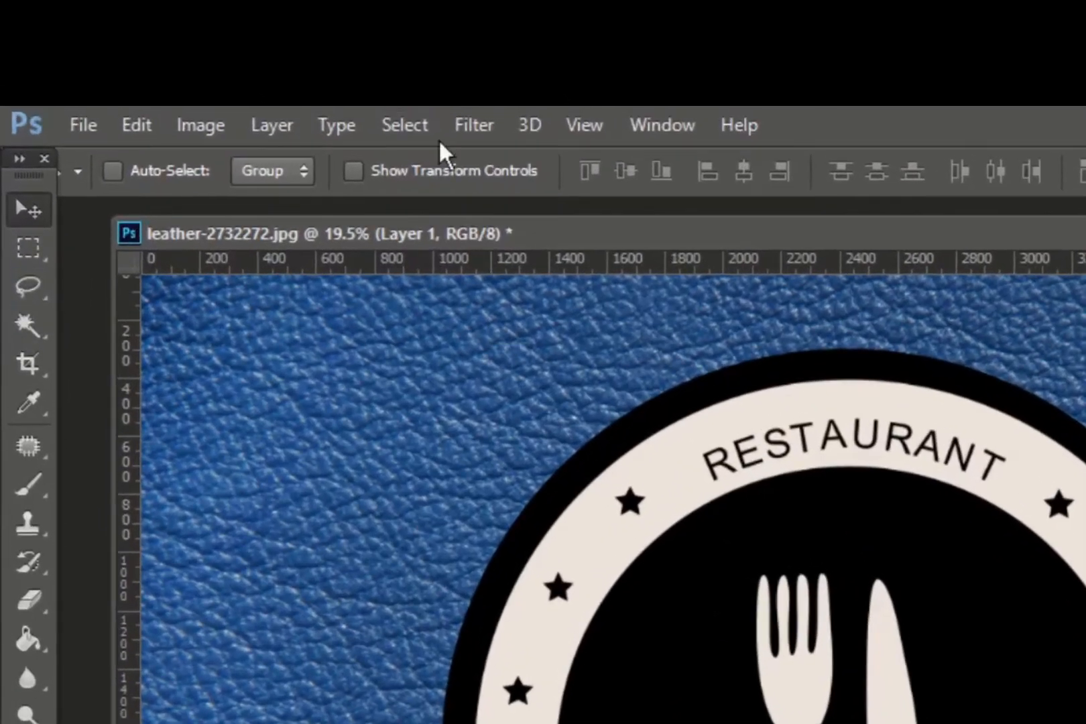
# Select the label's light areas using Color Range with fuzziness 200, delete them from Layer 1 and deselect.
pyautogui.click(409, 124)
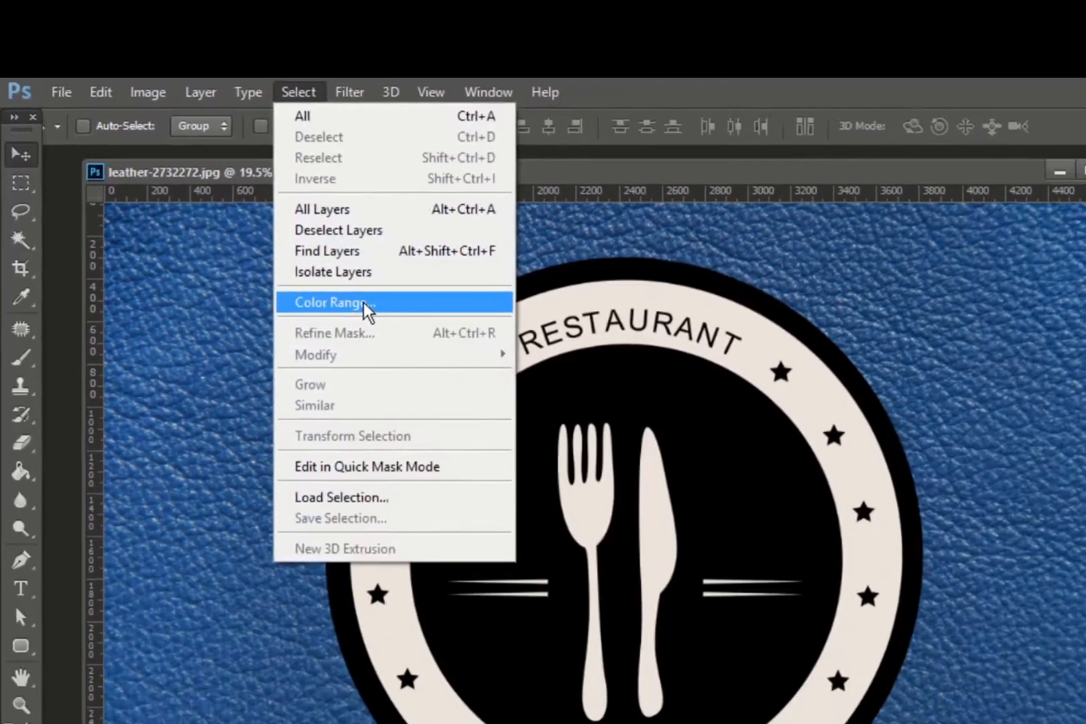
pyautogui.click(469, 410)
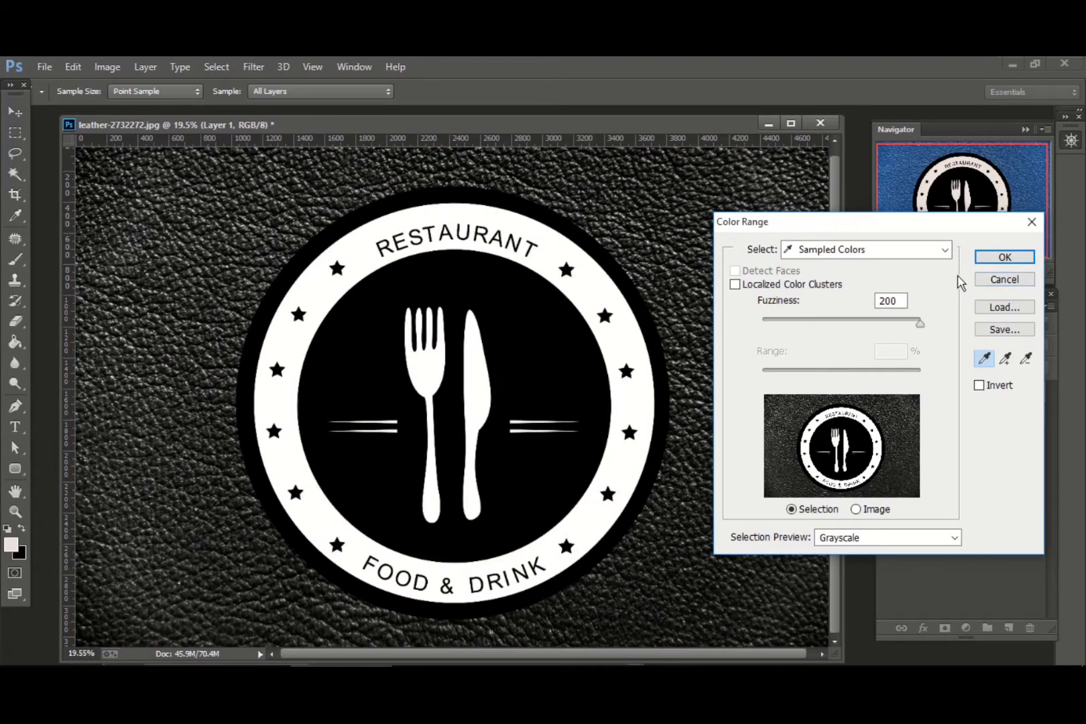
pyautogui.moveTo(919, 325)
pyautogui.mouseDown()
pyautogui.moveTo(868, 333)
pyautogui.moveTo(938, 328)
pyautogui.mouseUp()
pyautogui.click(1003, 258)
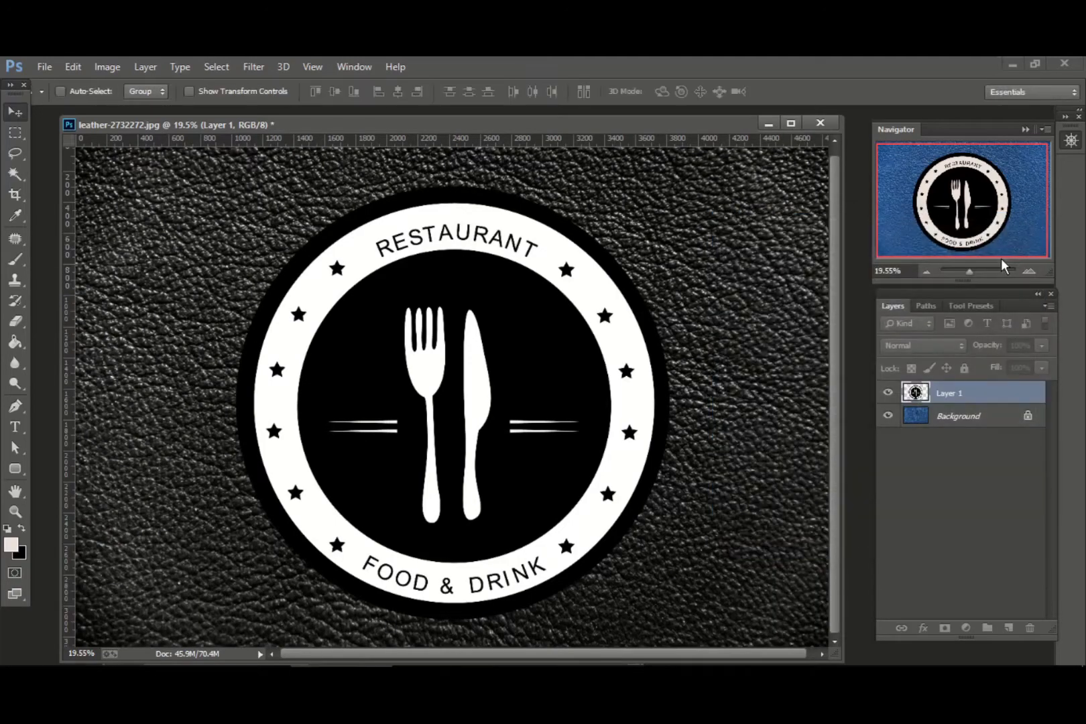
pyautogui.press('Delete')
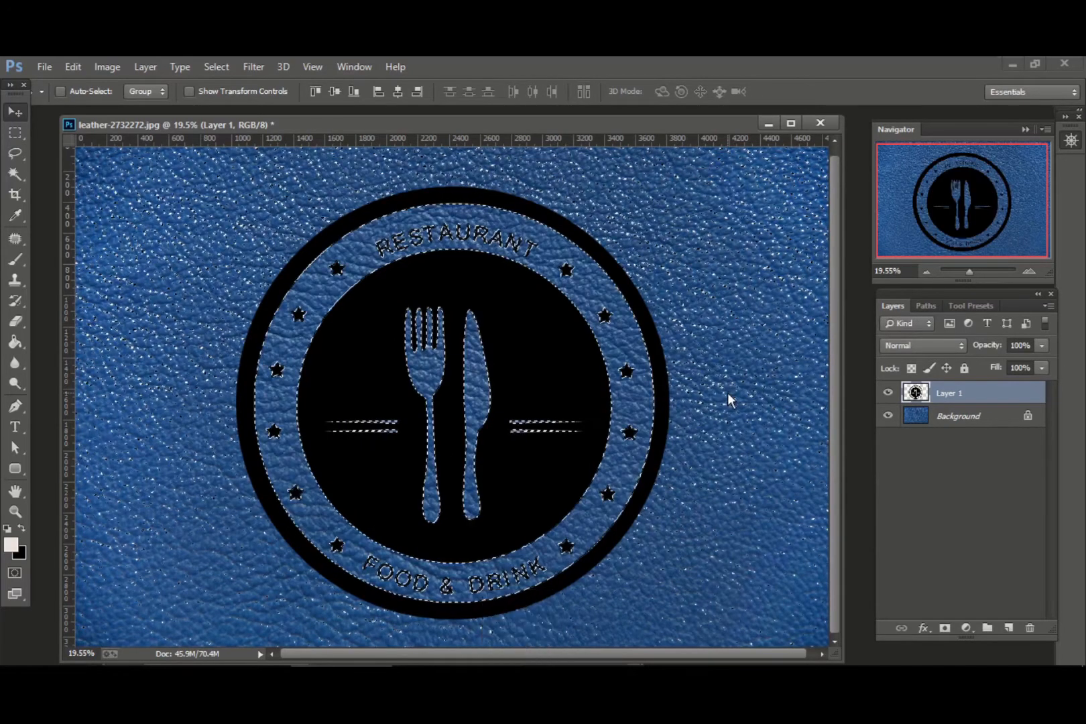
pyautogui.hotkey('ctrl', 'd')
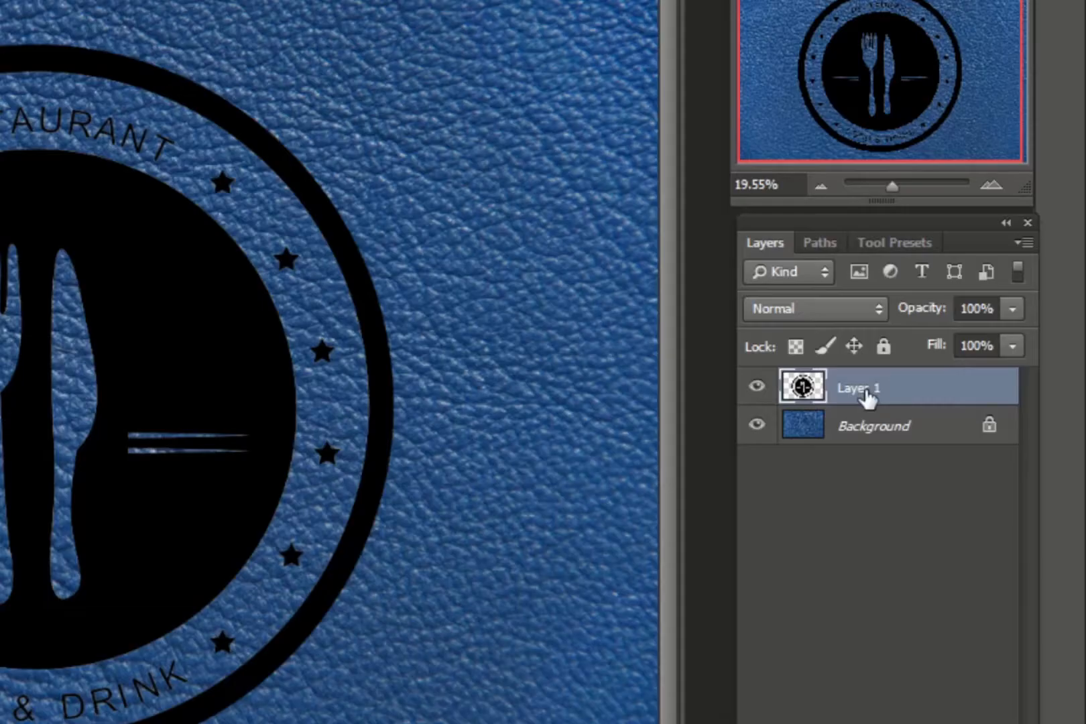
# Convert Layer 1 to a smart object and apply a Gaussian Blur with a radius of 1.0 pixel.
pyautogui.rightClick(953, 394)
pyautogui.click(391, 202)
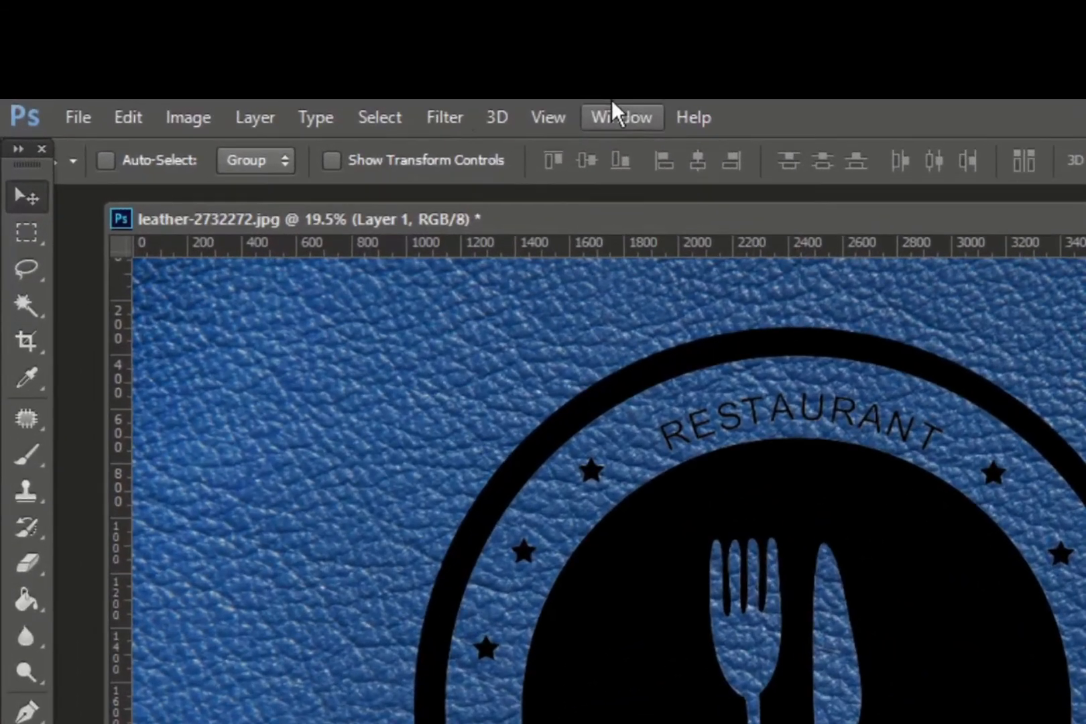
pyautogui.click(253, 67)
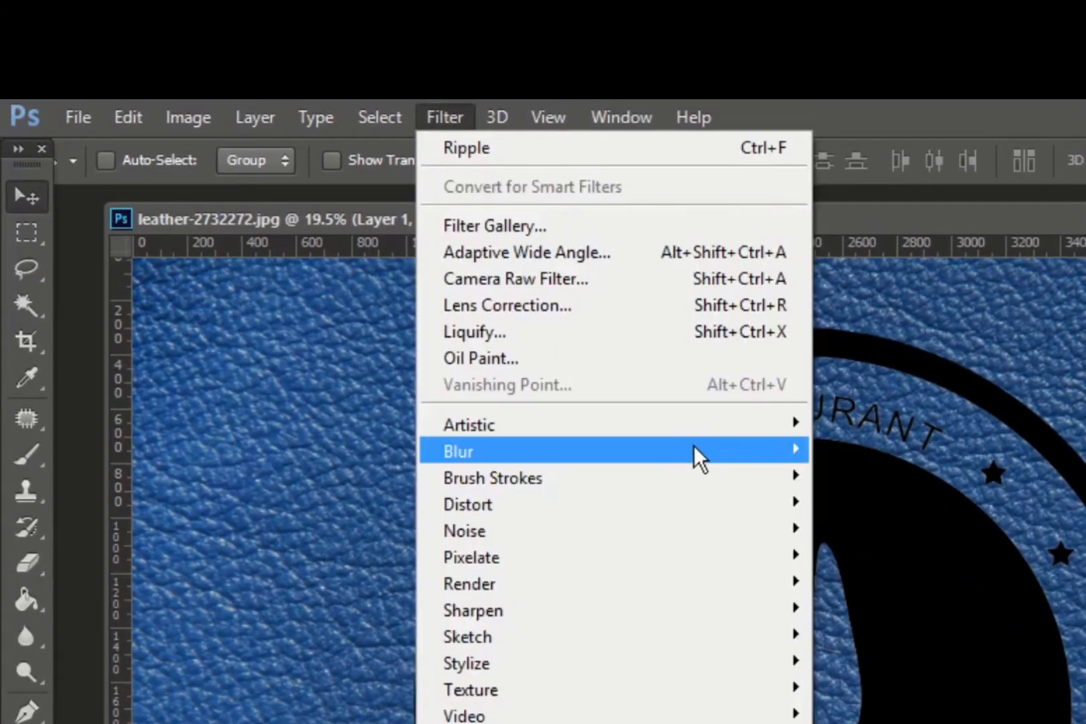
pyautogui.moveTo(694, 448)
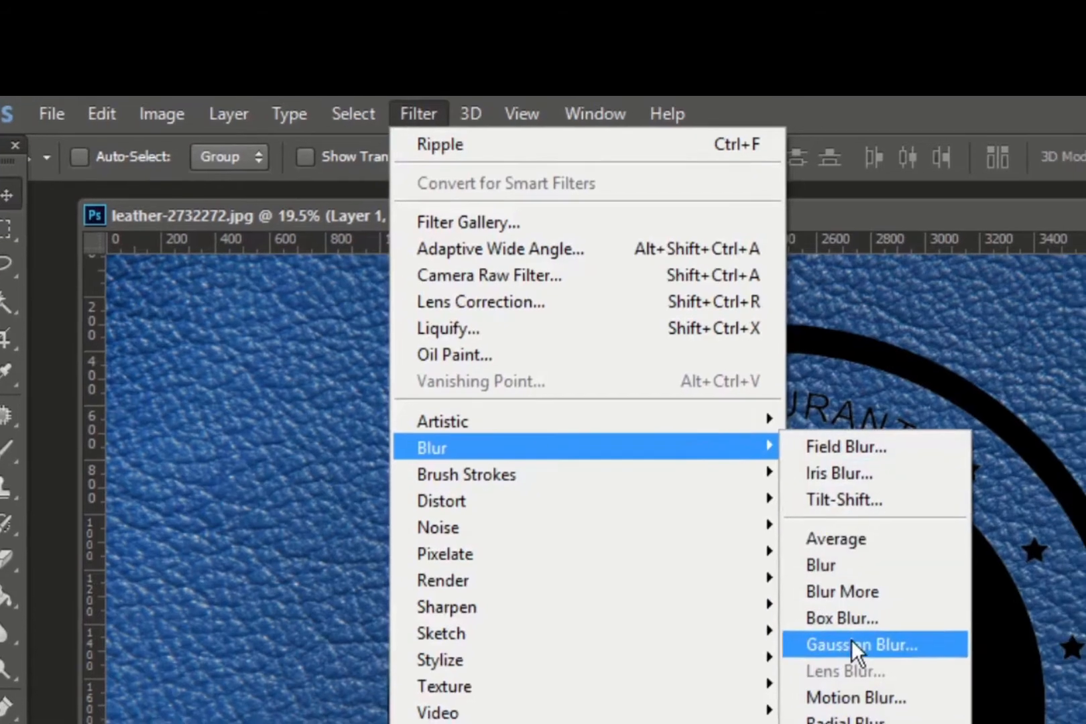
pyautogui.click(886, 648)
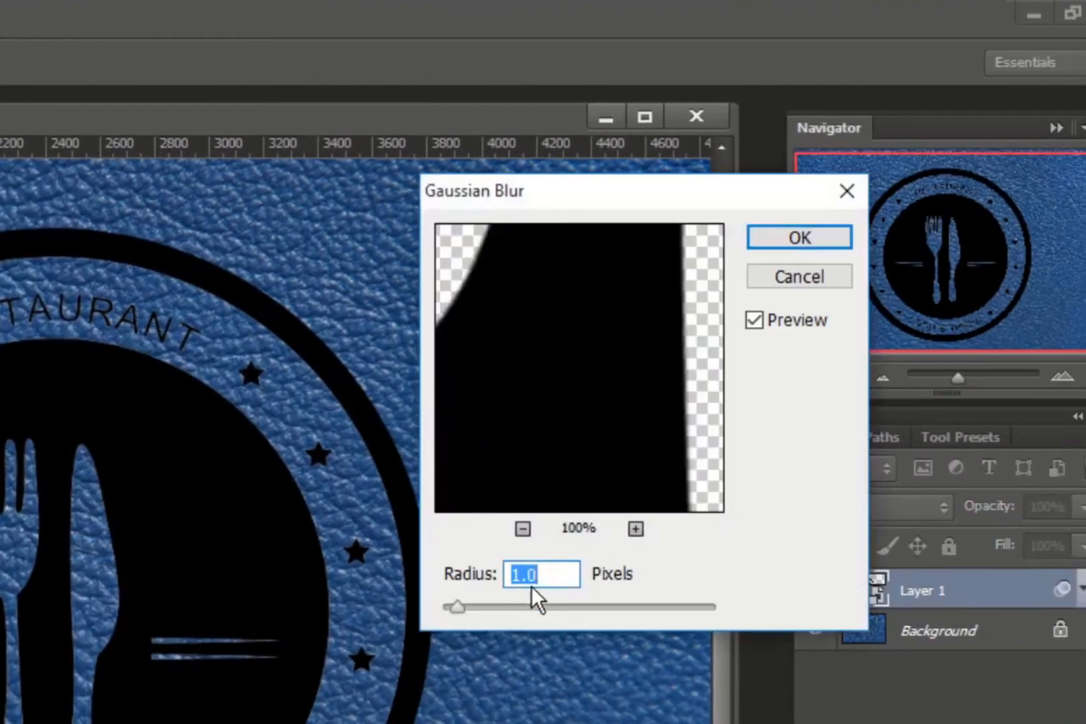
pyautogui.click(538, 574)
pyautogui.moveTo(538, 573); pyautogui.dragTo(507, 576)
pyautogui.click(769, 248)
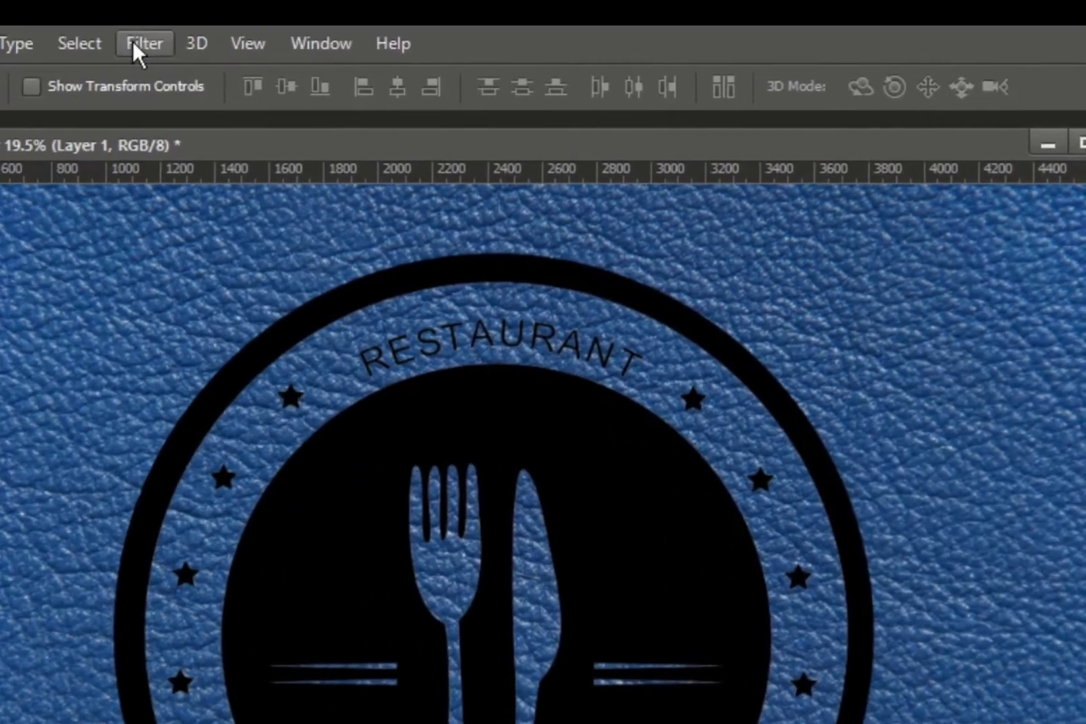
# Apply a Ripple distortion to Layer 1 with amount -60% and size Small.
pyautogui.click(132, 41)
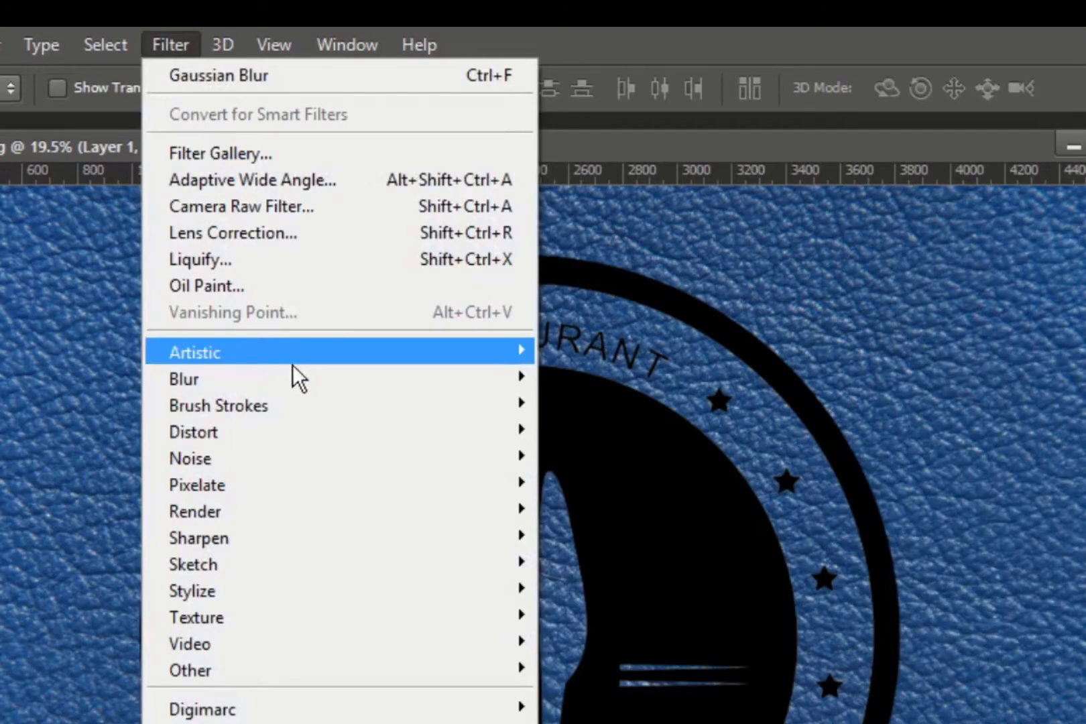
pyautogui.moveTo(465, 430)
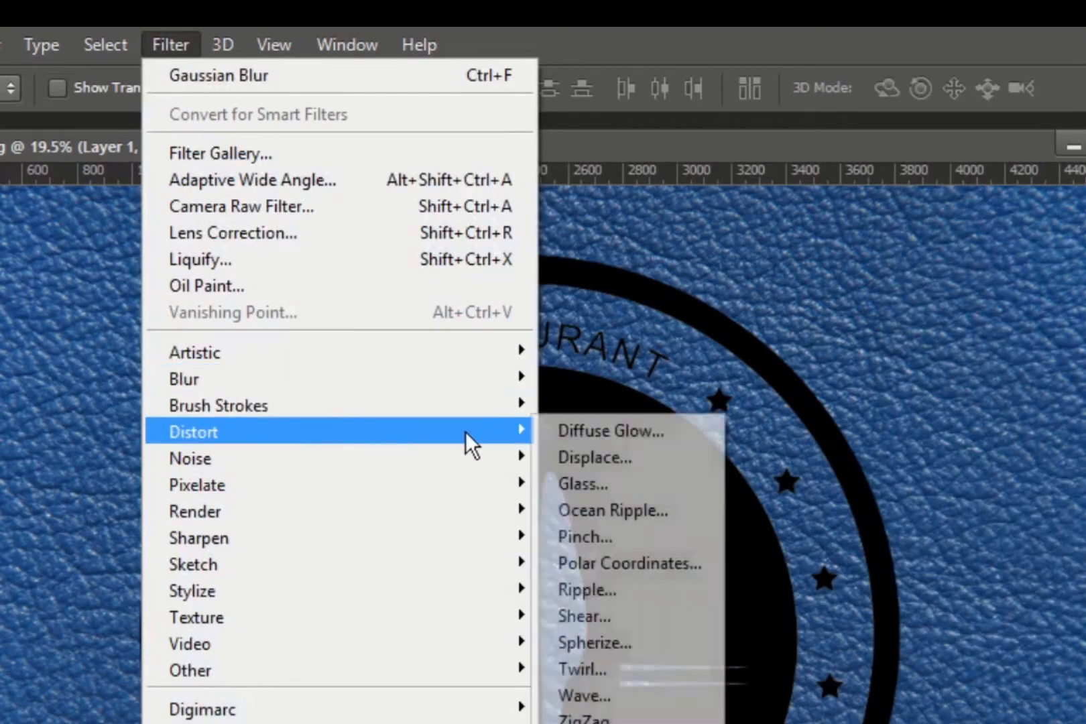
pyautogui.click(583, 588)
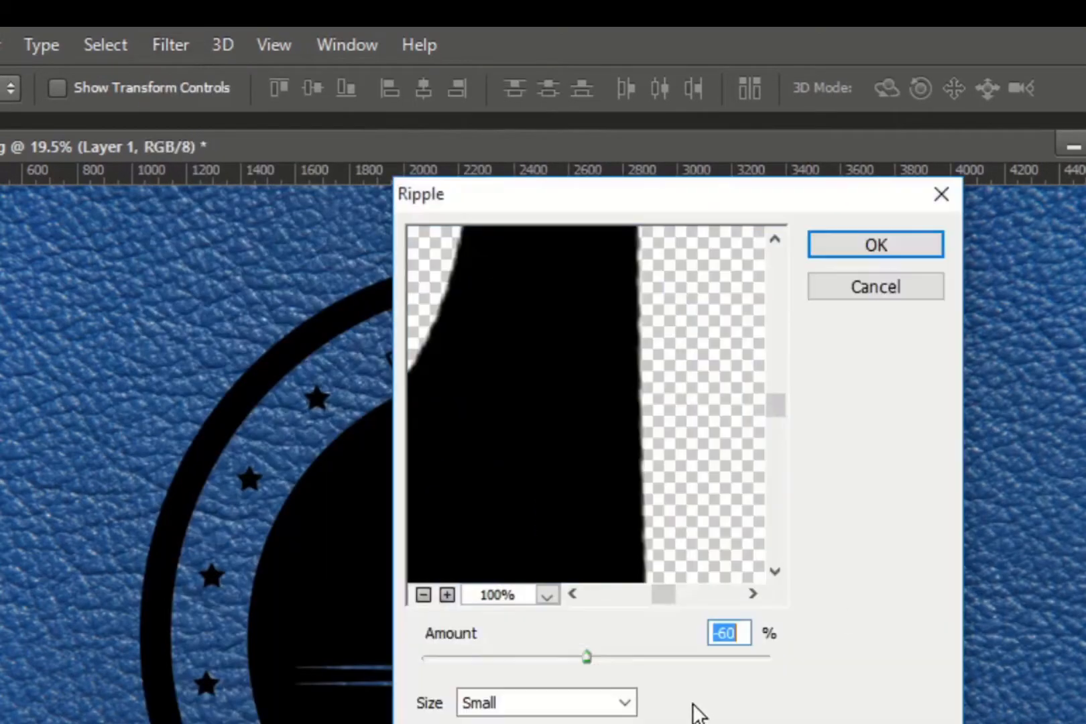
pyautogui.click(740, 634)
pyautogui.doubleClick(741, 633)
pyautogui.click(499, 710)
pyautogui.press('Return')
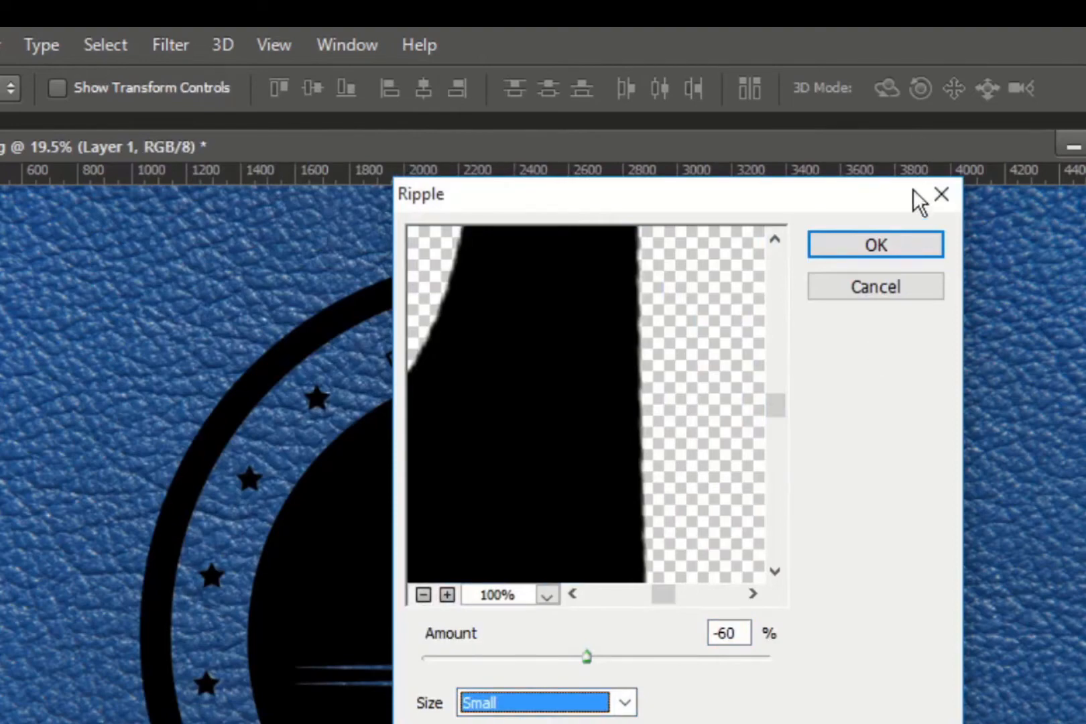
pyautogui.click(904, 248)
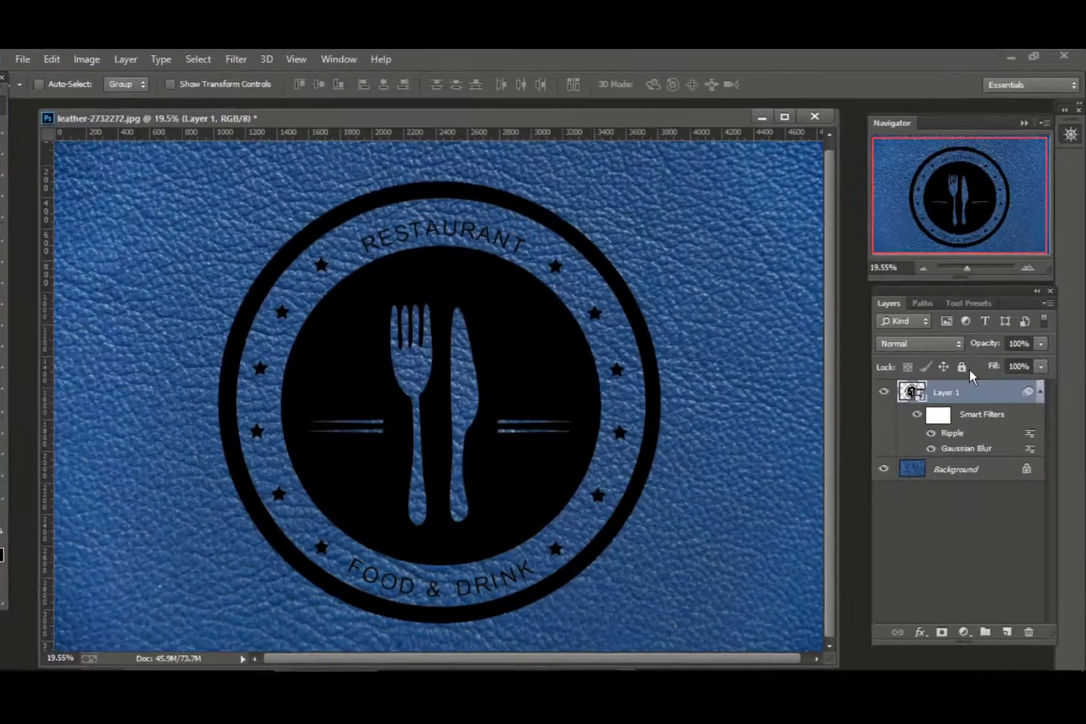
# Convert the filtered Layer 1 to a smart object again and duplicate it.
pyautogui.rightClick(970, 369)
pyautogui.click(438, 117)
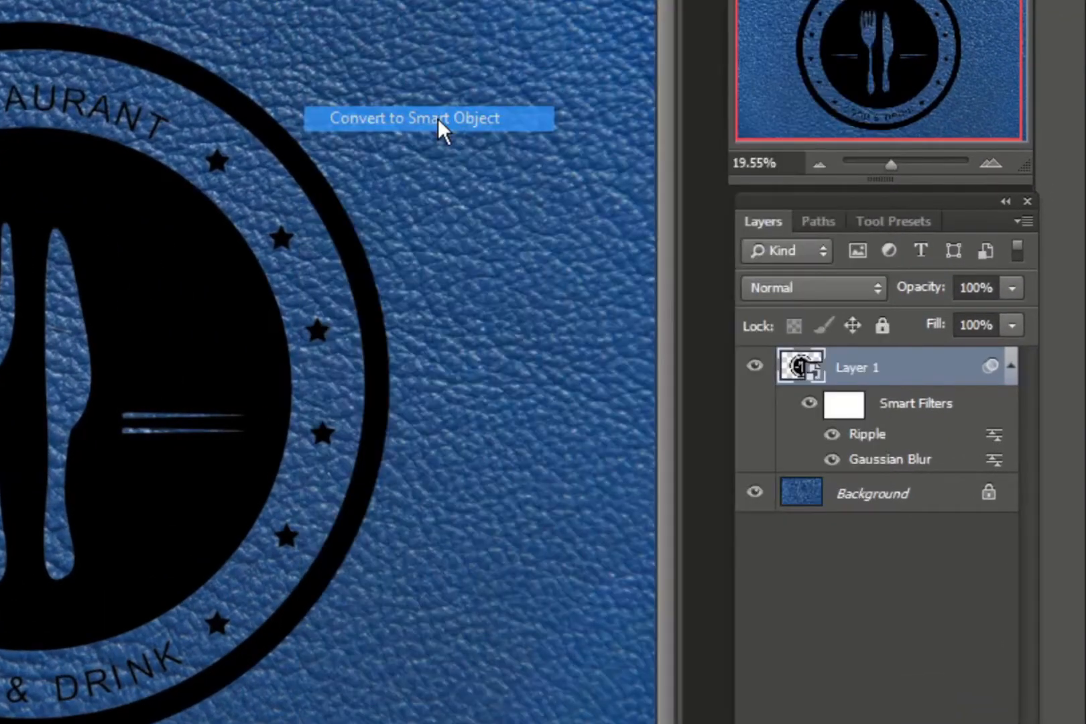
pyautogui.hotkey('ctrl', 'j')
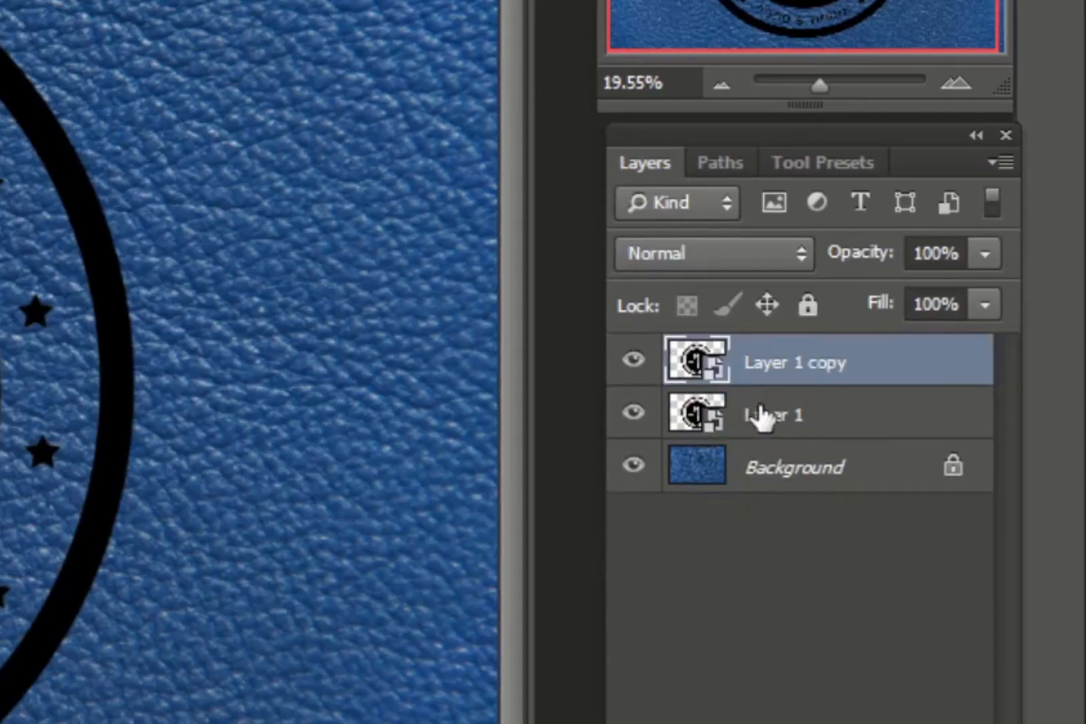
# Set the fill of Layer 1 copy to 0% and hide that layer.
pyautogui.click(983, 307)
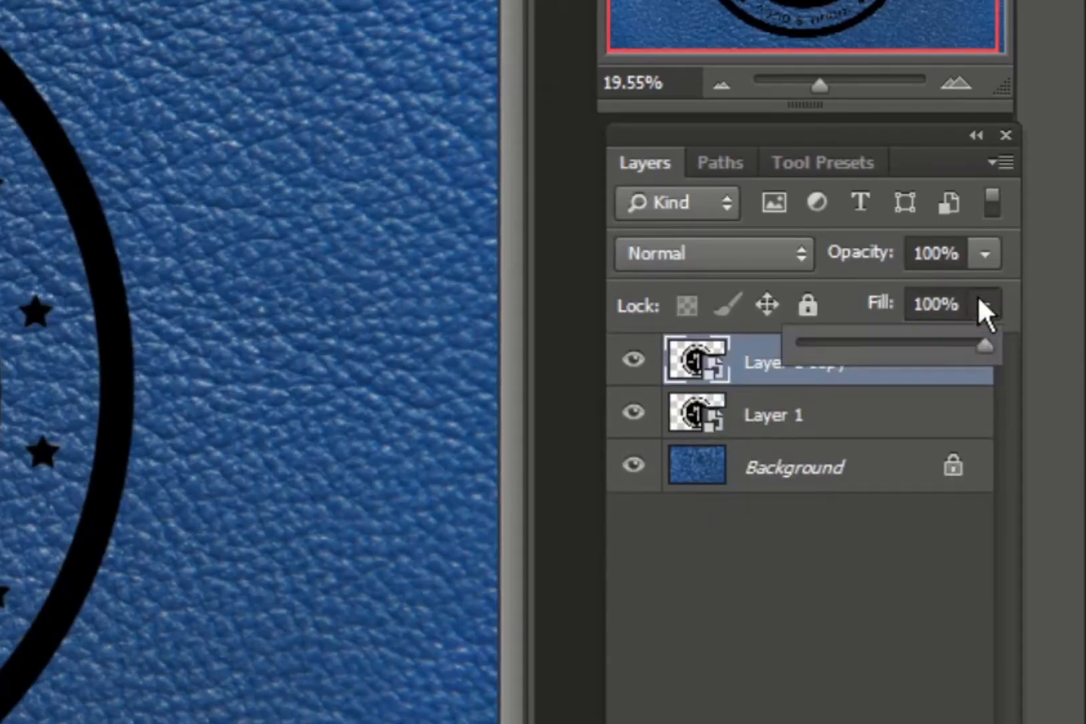
pyautogui.moveTo(982, 343); pyautogui.dragTo(772, 349)
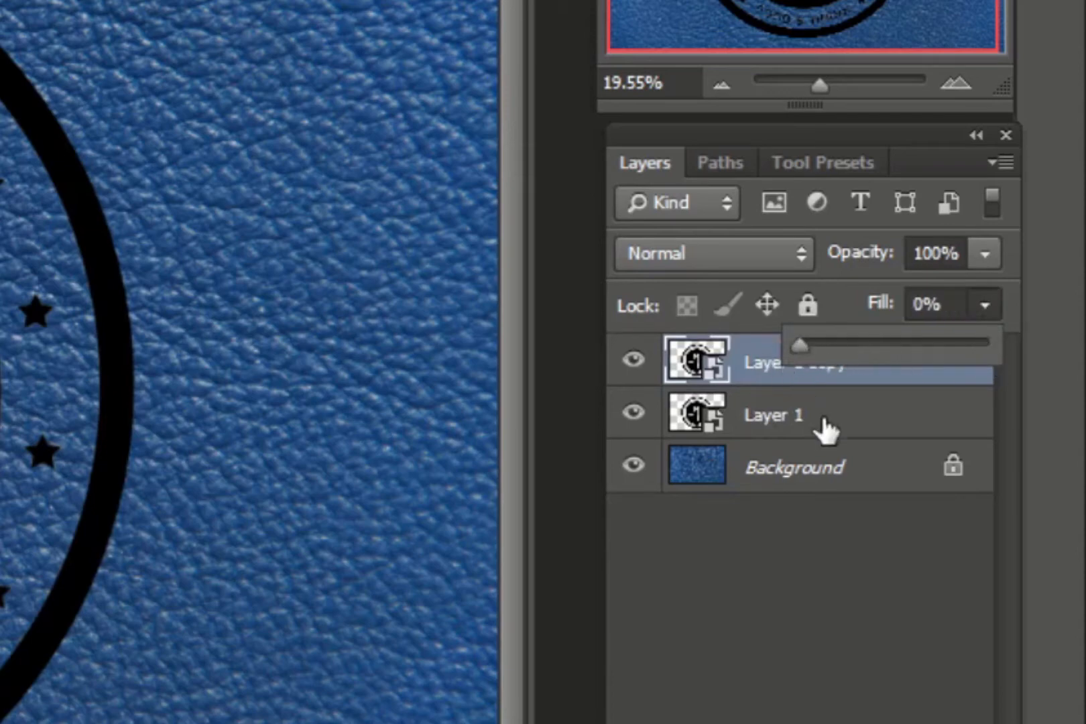
pyautogui.click(630, 362)
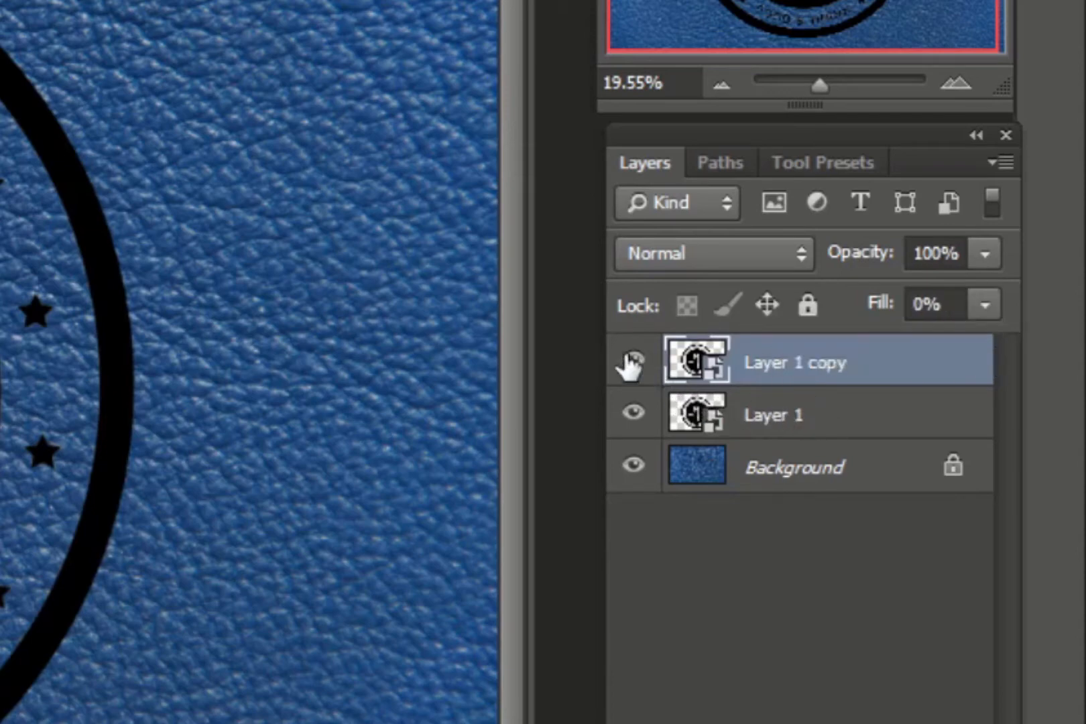
pyautogui.click(630, 362)
# Set the fill of Layer 1 to 0%, keeping the layer's visibility on.
pyautogui.click(797, 415)
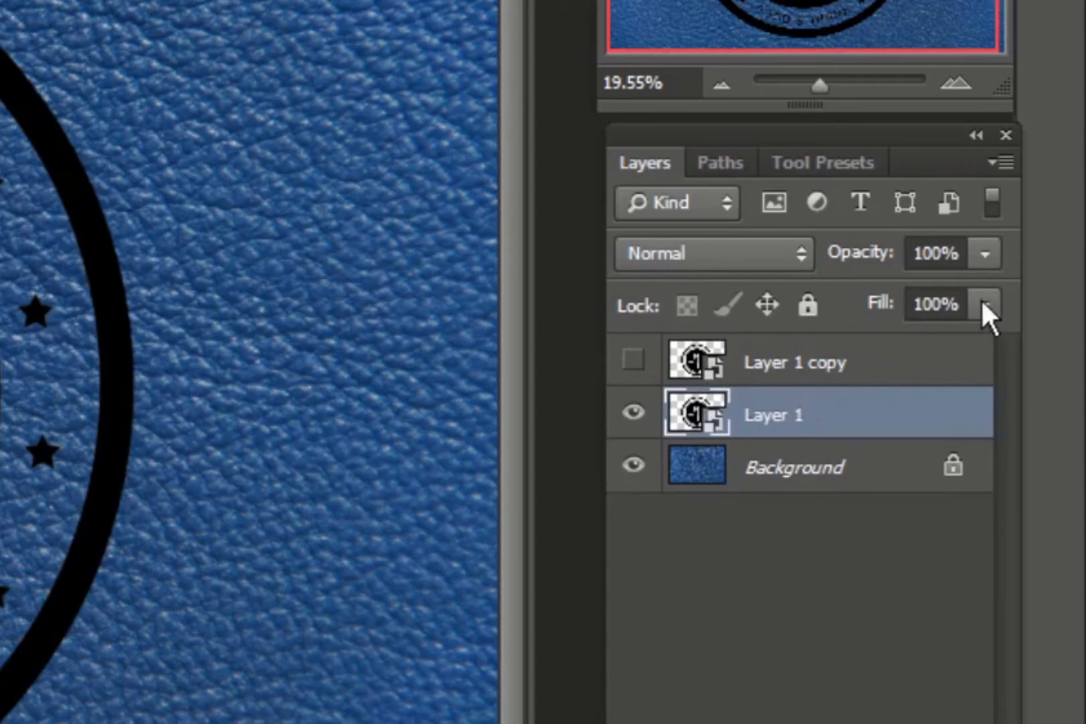
pyautogui.click(983, 304)
pyautogui.moveTo(986, 342); pyautogui.dragTo(780, 342)
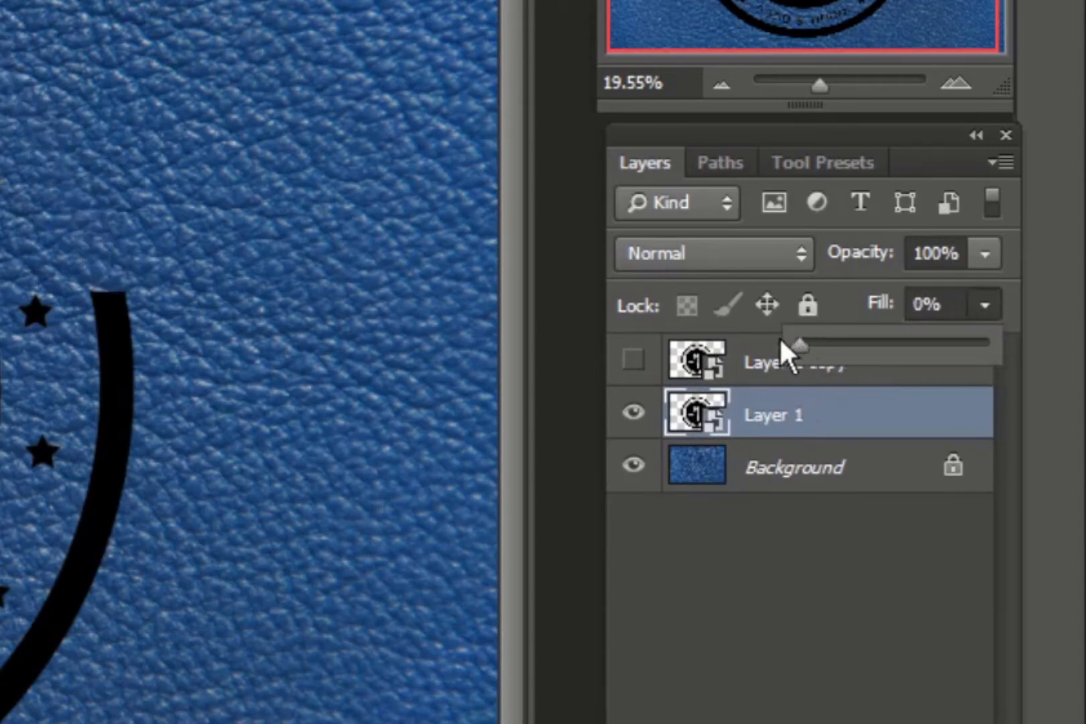
pyautogui.click(633, 412)
pyautogui.click(633, 412)
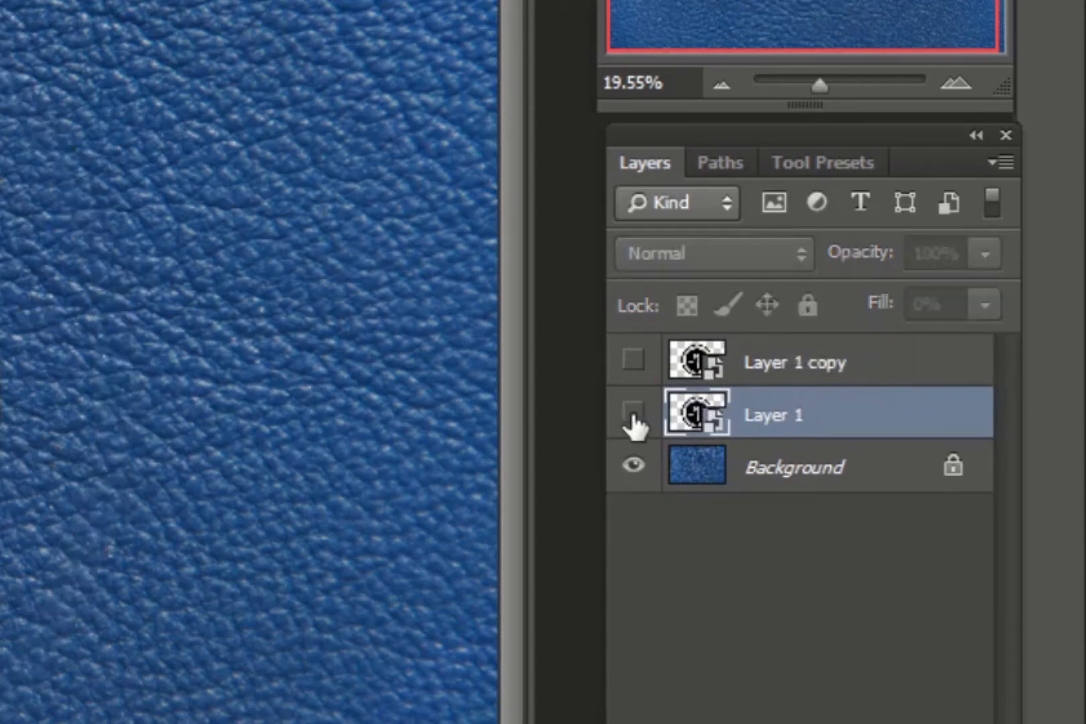
pyautogui.click(632, 414)
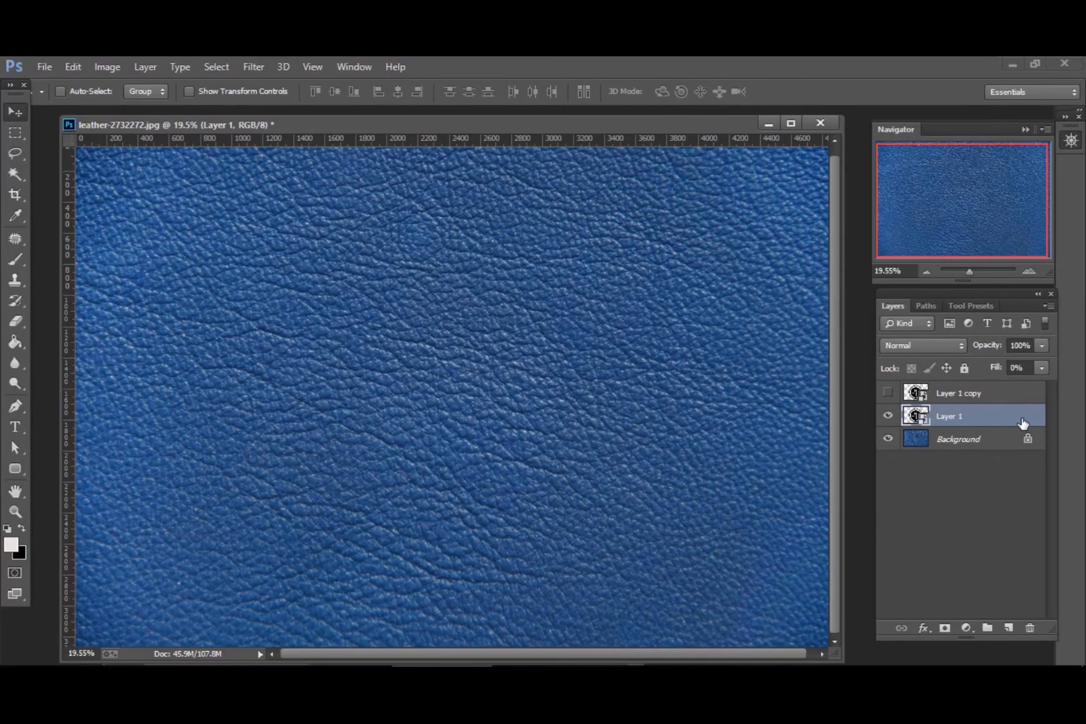
# Add a Drop Shadow effect to Layer 1 and set its shadow color to white (ffffff).
pyautogui.doubleClick(1022, 422)
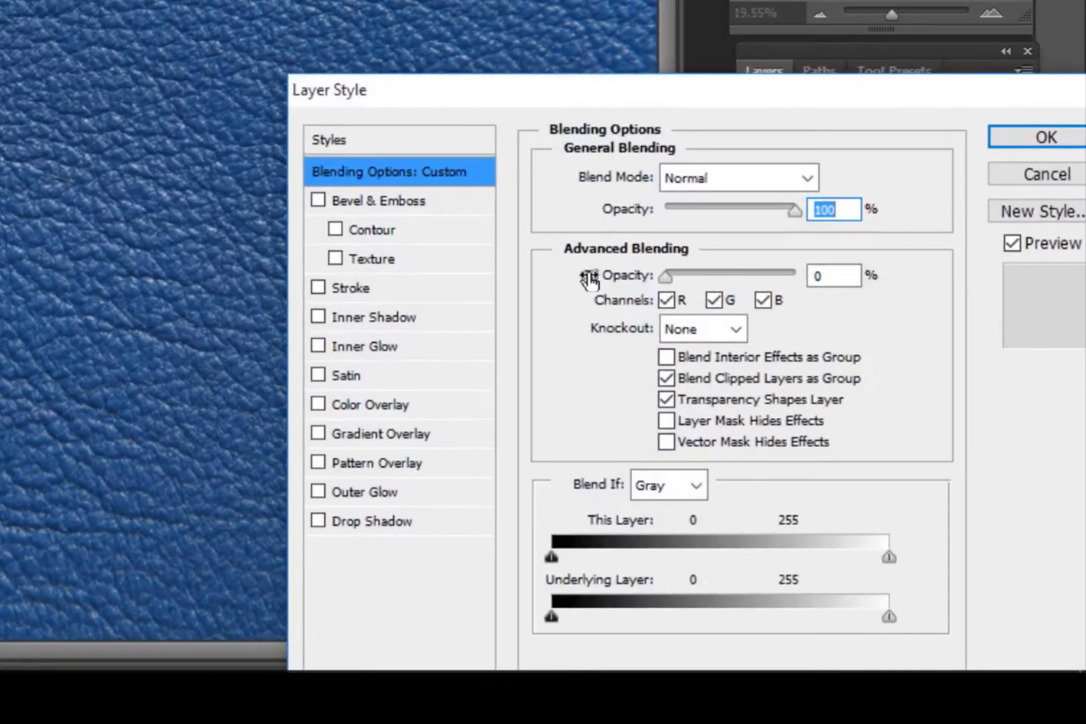
pyautogui.click(376, 520)
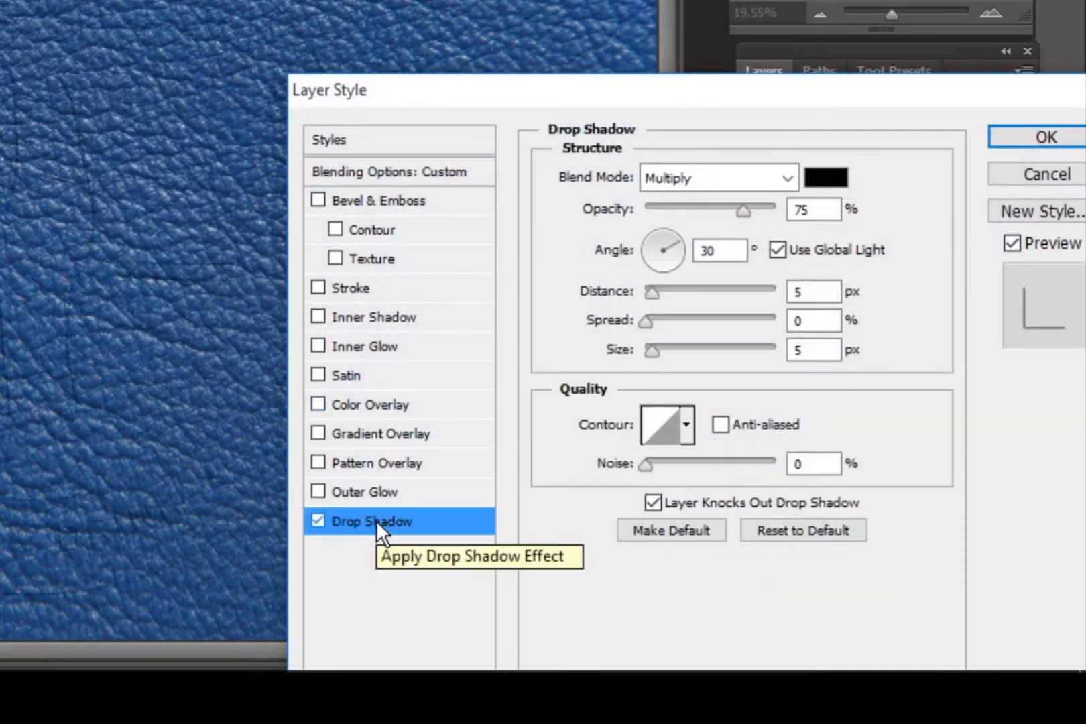
pyautogui.click(831, 178)
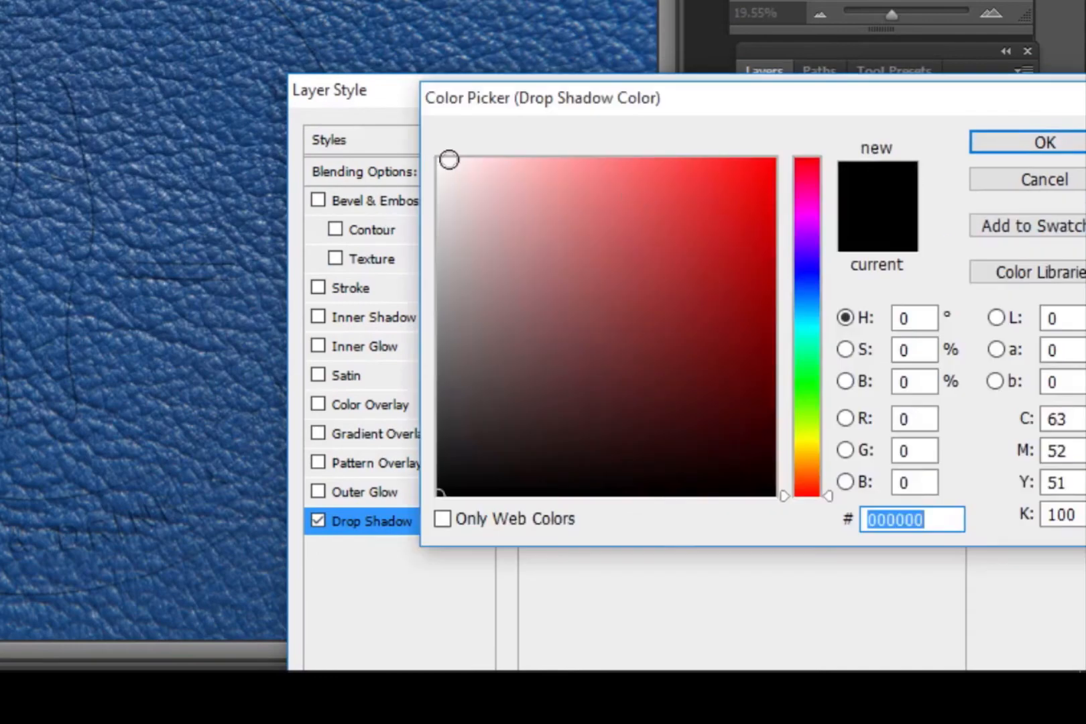
pyautogui.write('ffffff')
pyautogui.click(1013, 136)
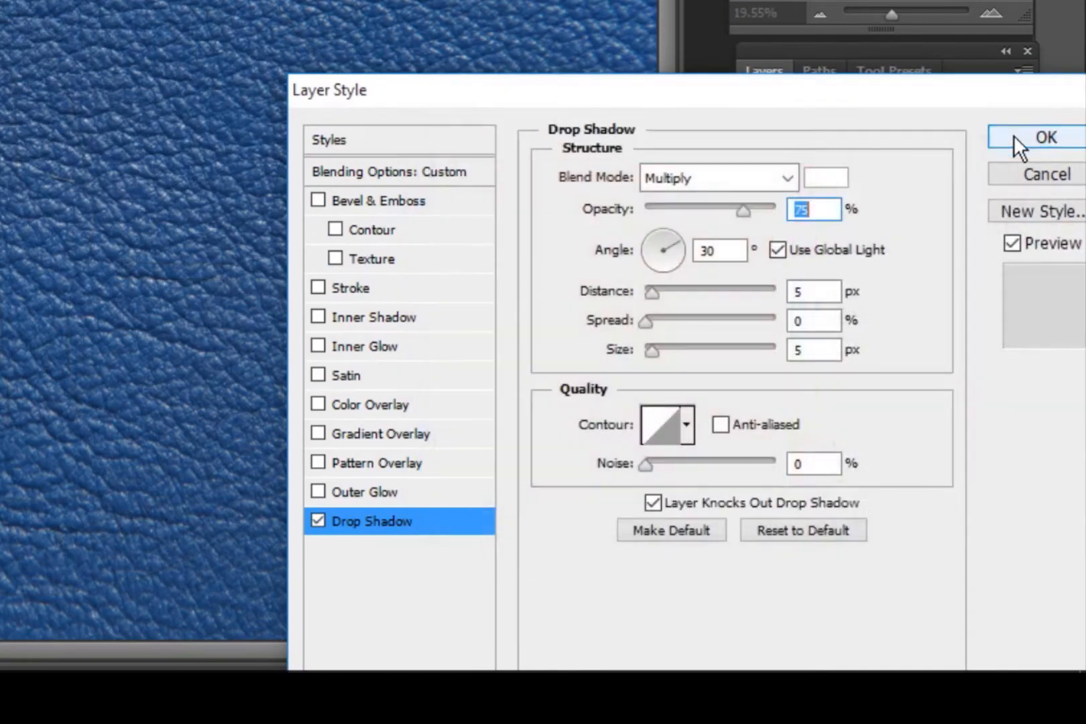
# Set the drop shadow to Overlay blending, 30% opacity and a 135° angle with Use Global Light turned off.
pyautogui.click(767, 181)
pyautogui.click(696, 4)
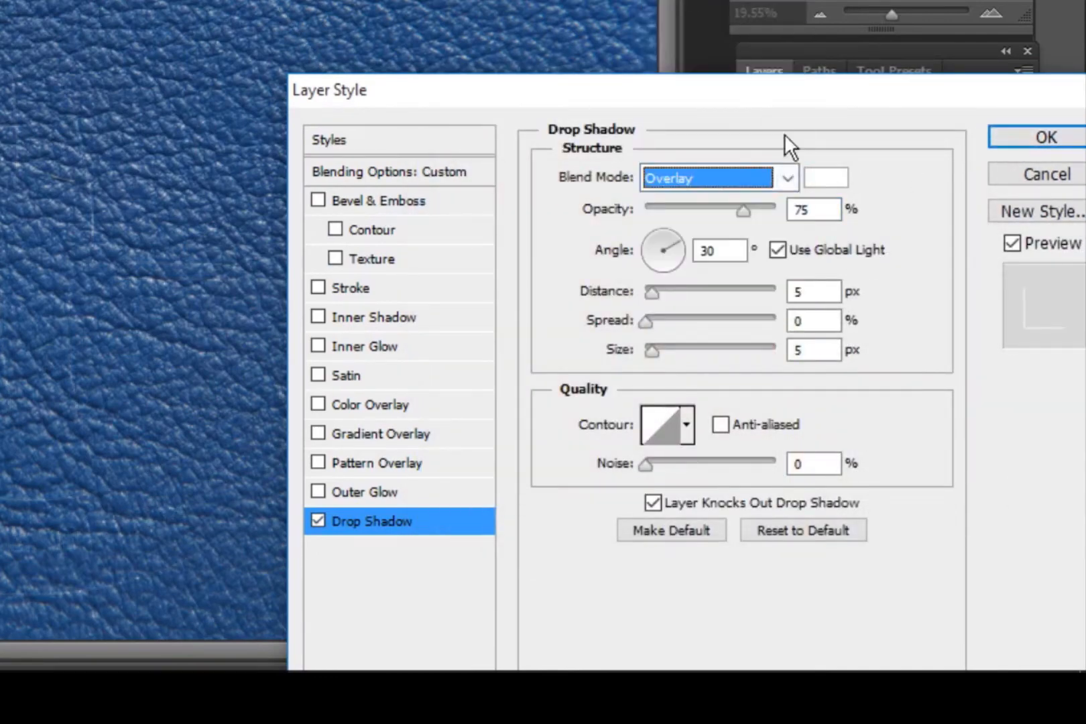
pyautogui.press('Tab')
pyautogui.write('30')
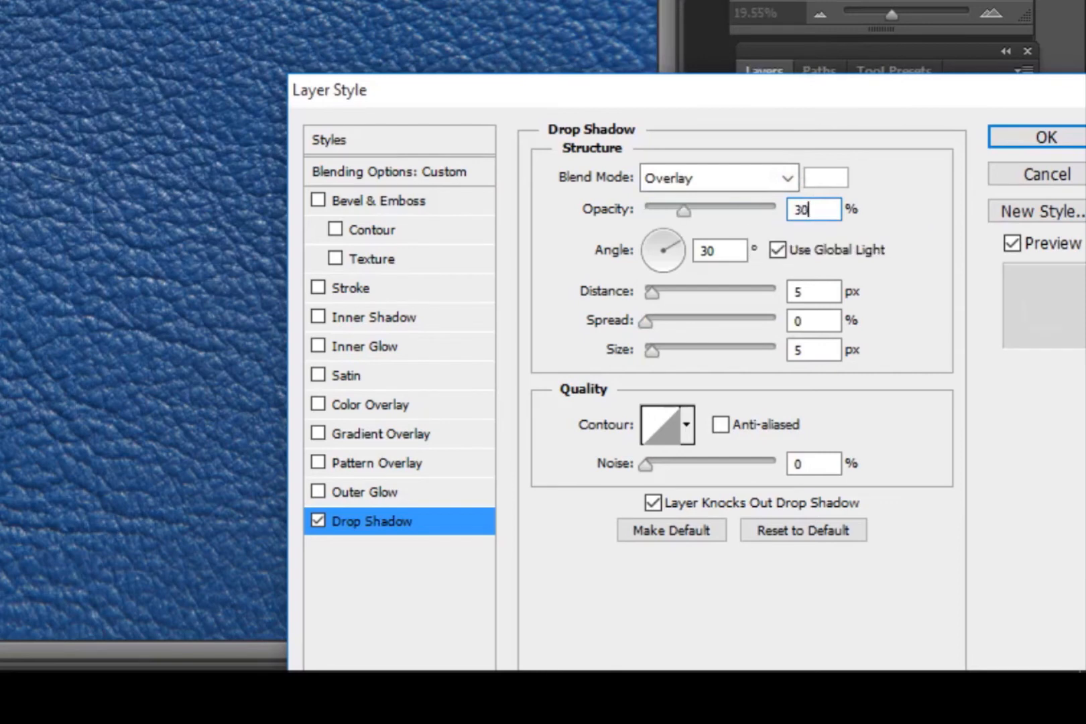
pyautogui.click(777, 249)
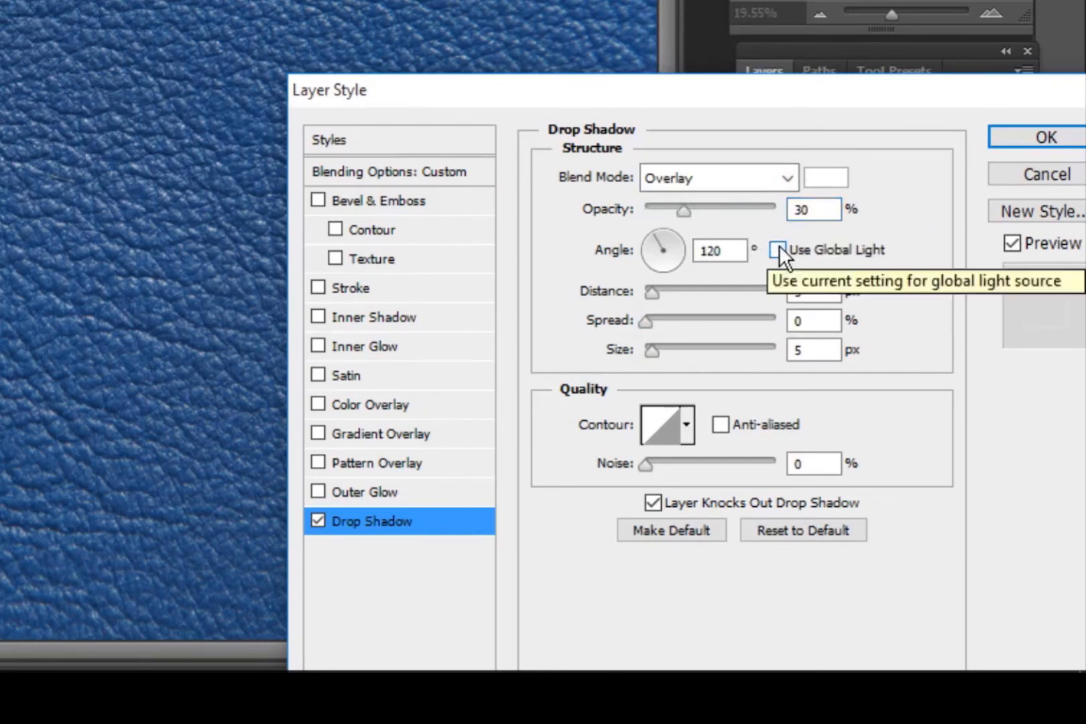
pyautogui.doubleClick(730, 250)
pyautogui.write('135')
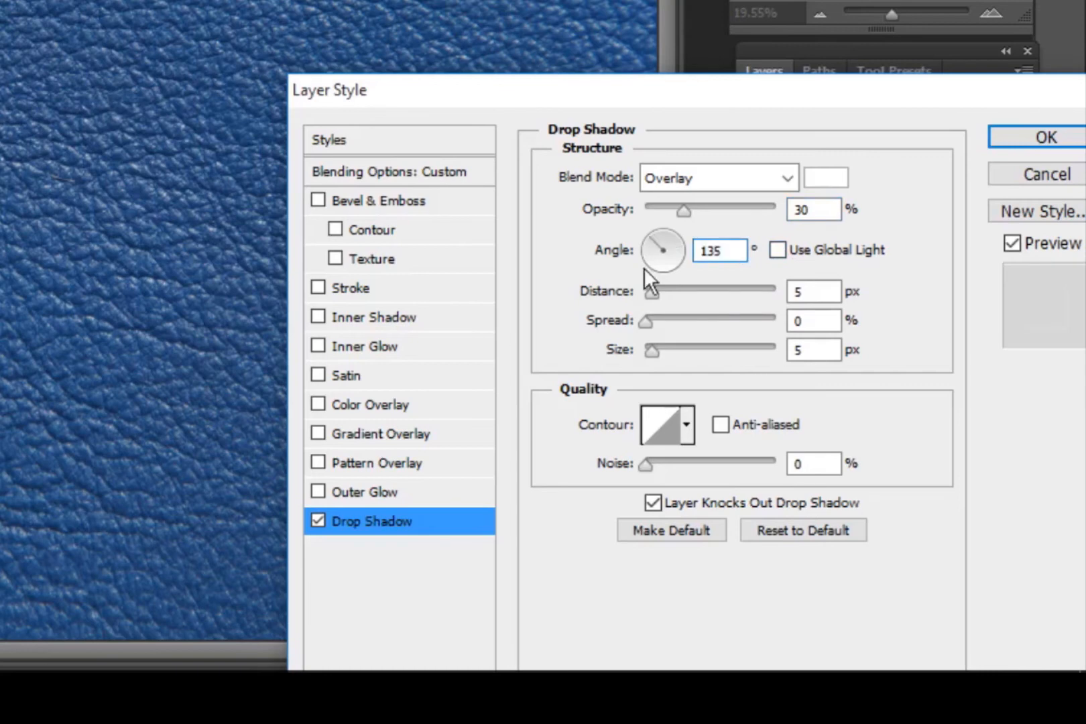
# Set the drop shadow's distance to 20 px, spread to 2%, size to 60 px and noise to 20%.
pyautogui.press('Tab')
pyautogui.write('0')
pyautogui.press('BackSpace')
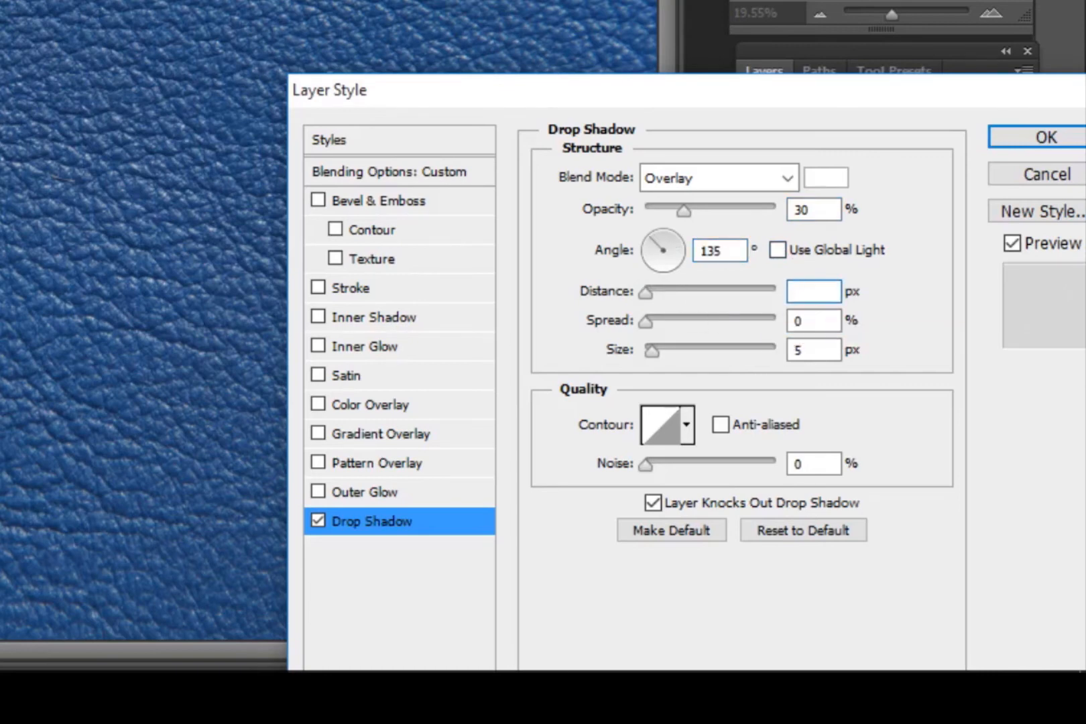
pyautogui.write('20')
pyautogui.press('Tab')
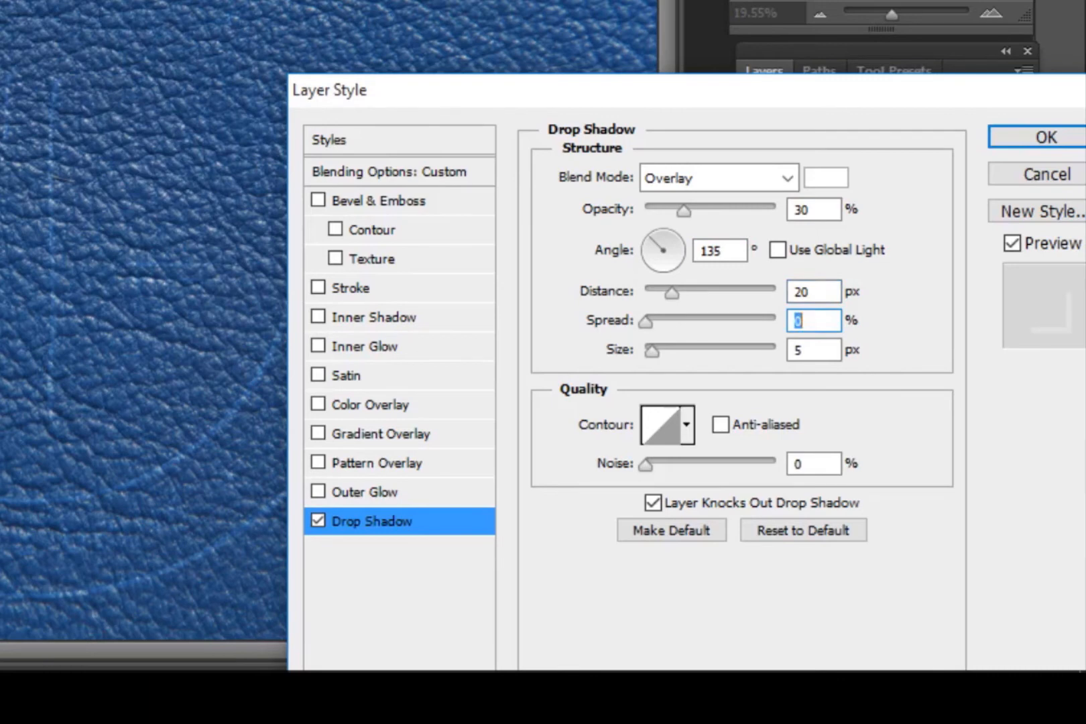
pyautogui.write('2')
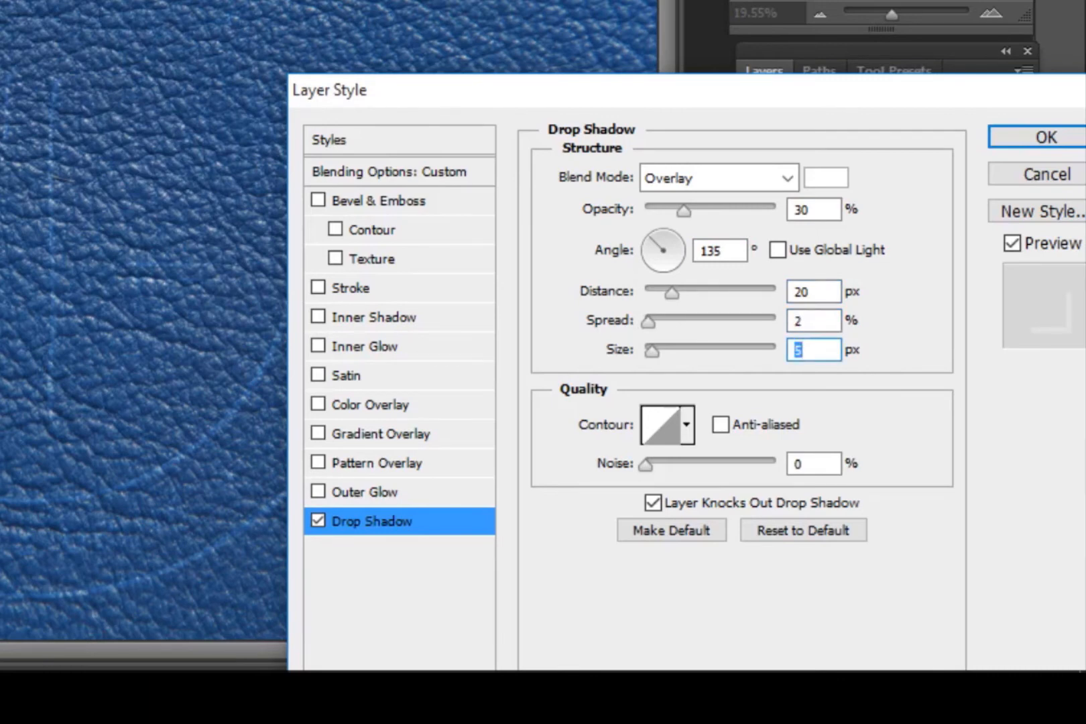
pyautogui.write('60')
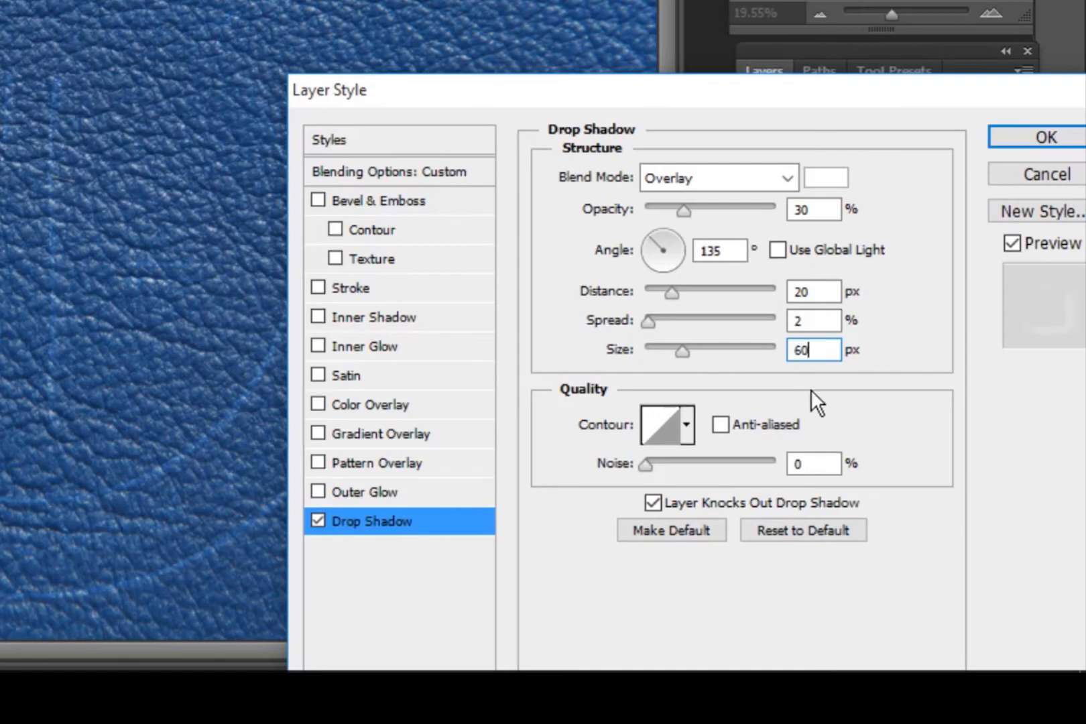
pyautogui.click(790, 464)
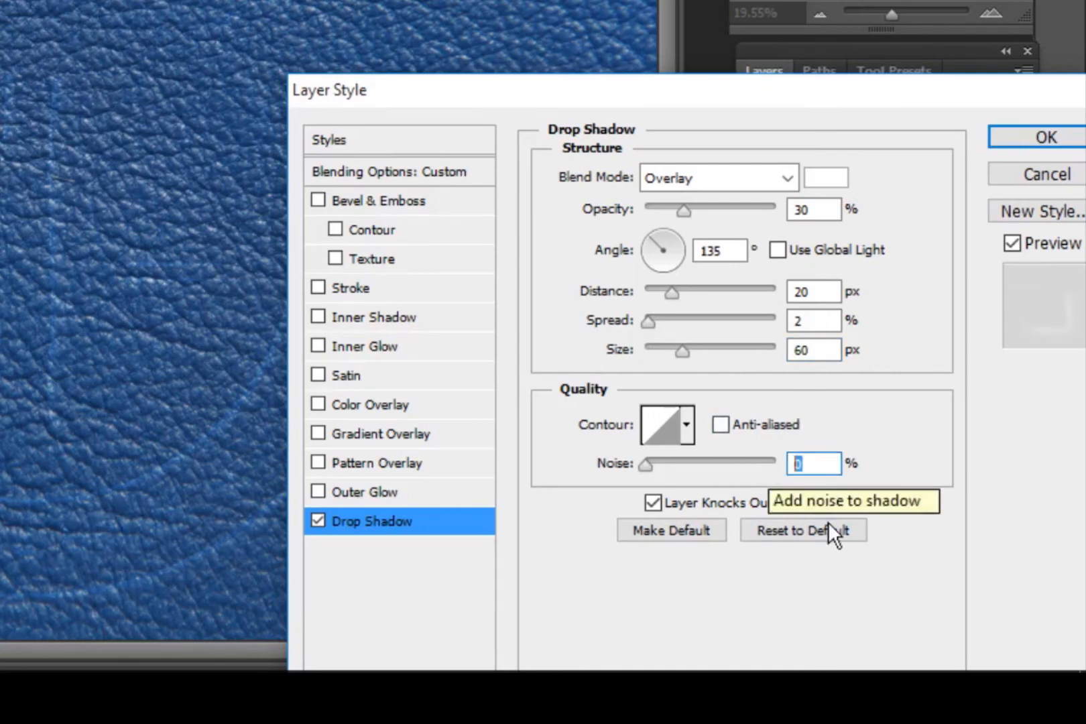
pyautogui.write('20')
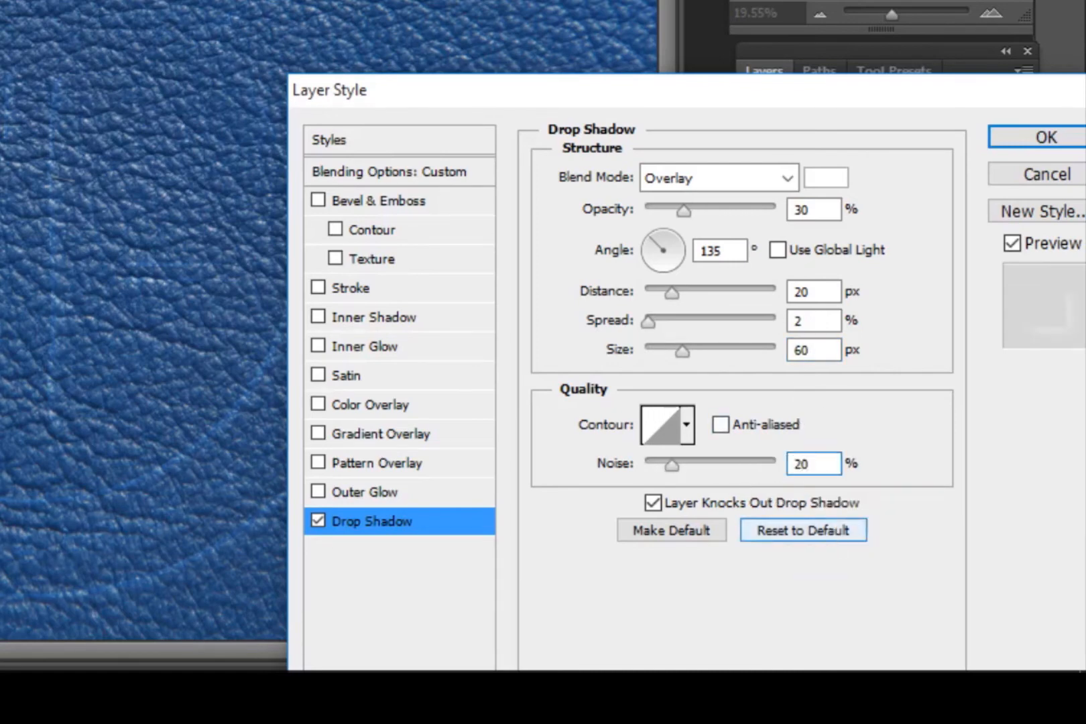
# Add a Gradient Overlay to Layer 1 with Multiply blending and 20% opacity.
pyautogui.click(382, 430)
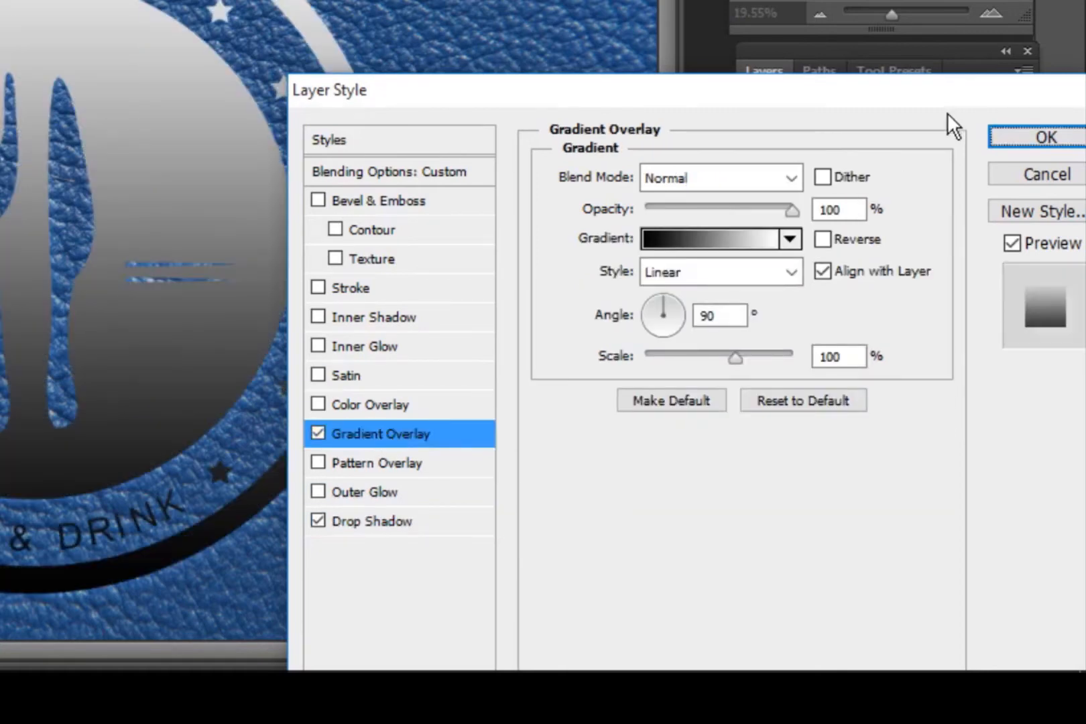
pyautogui.click(788, 178)
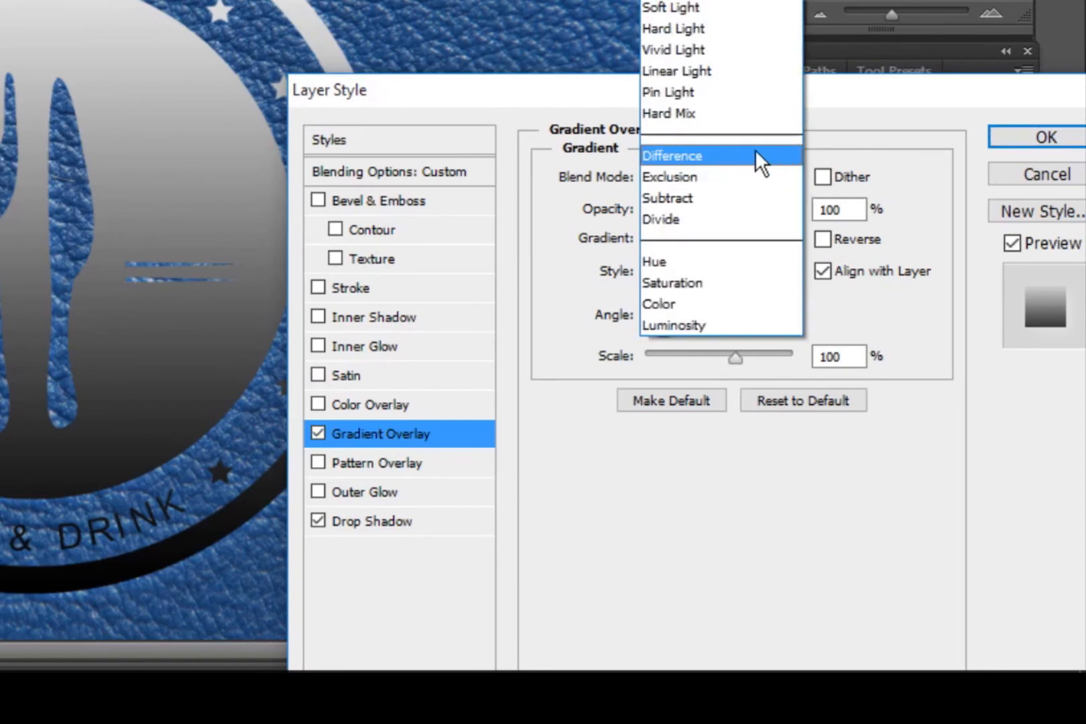
pyautogui.click(771, 0)
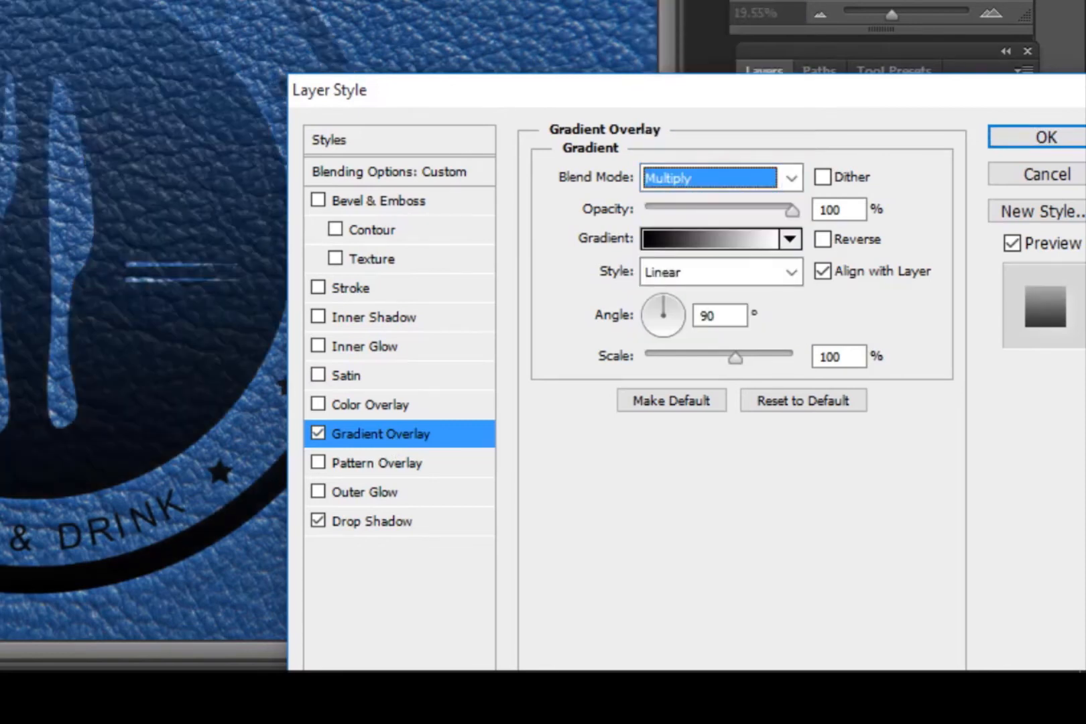
pyautogui.press('Tab')
pyautogui.write('2')
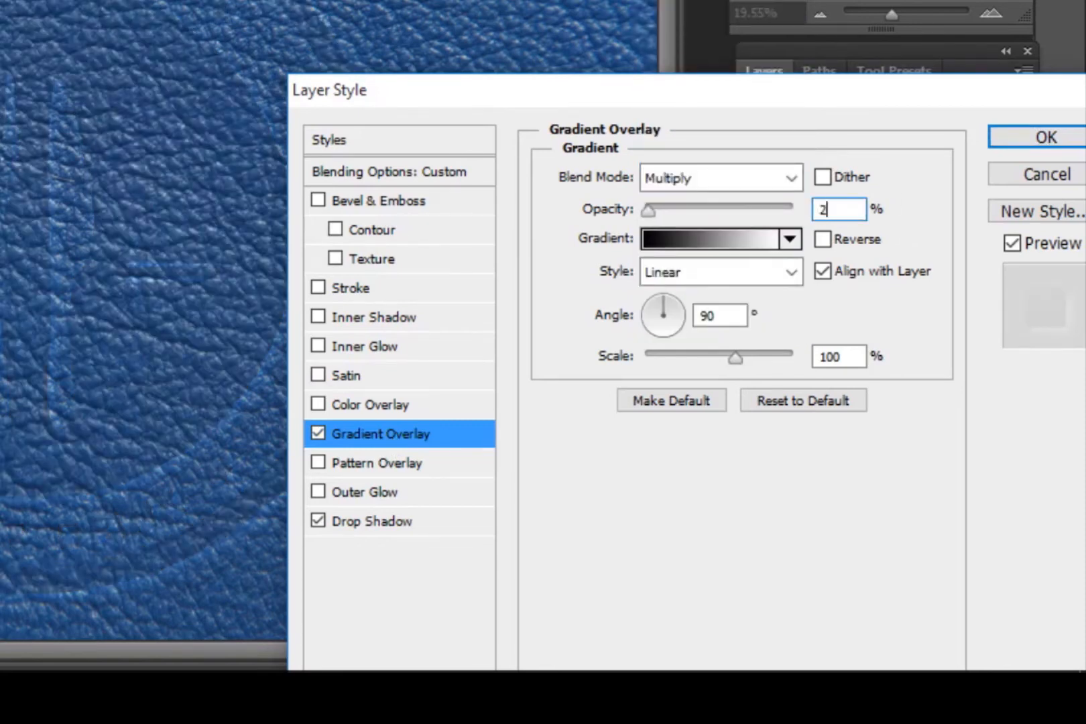
pyautogui.write('00')
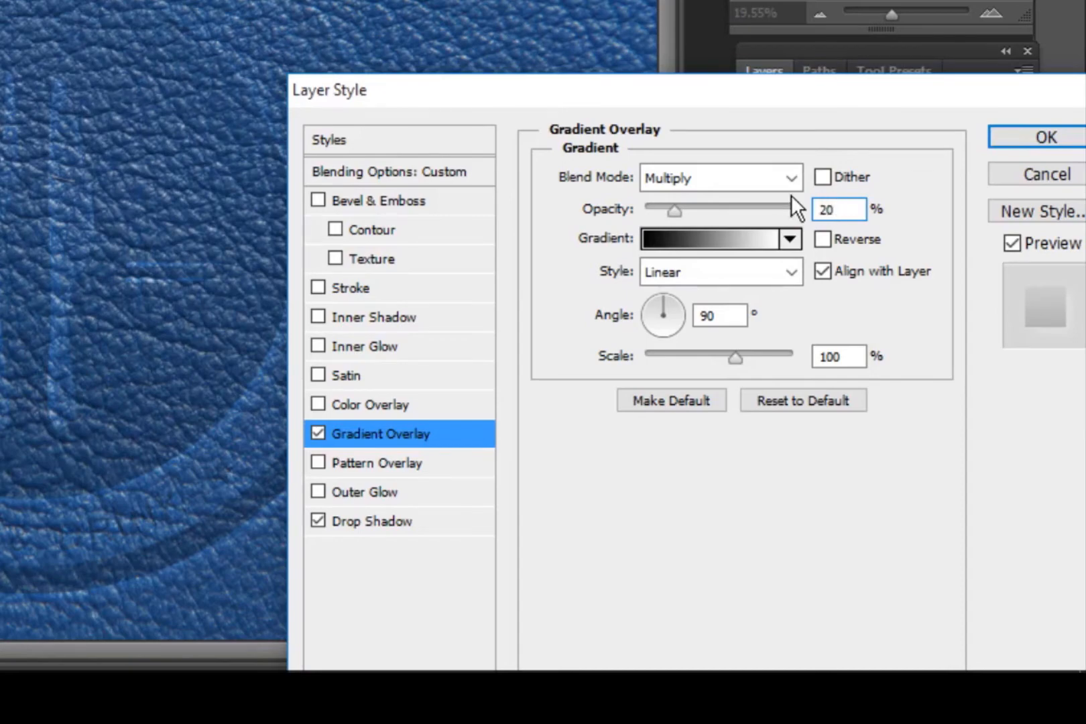
# Apply the Black, White preset to the gradient overlay and set its angle to 55°.
pyautogui.click(734, 240)
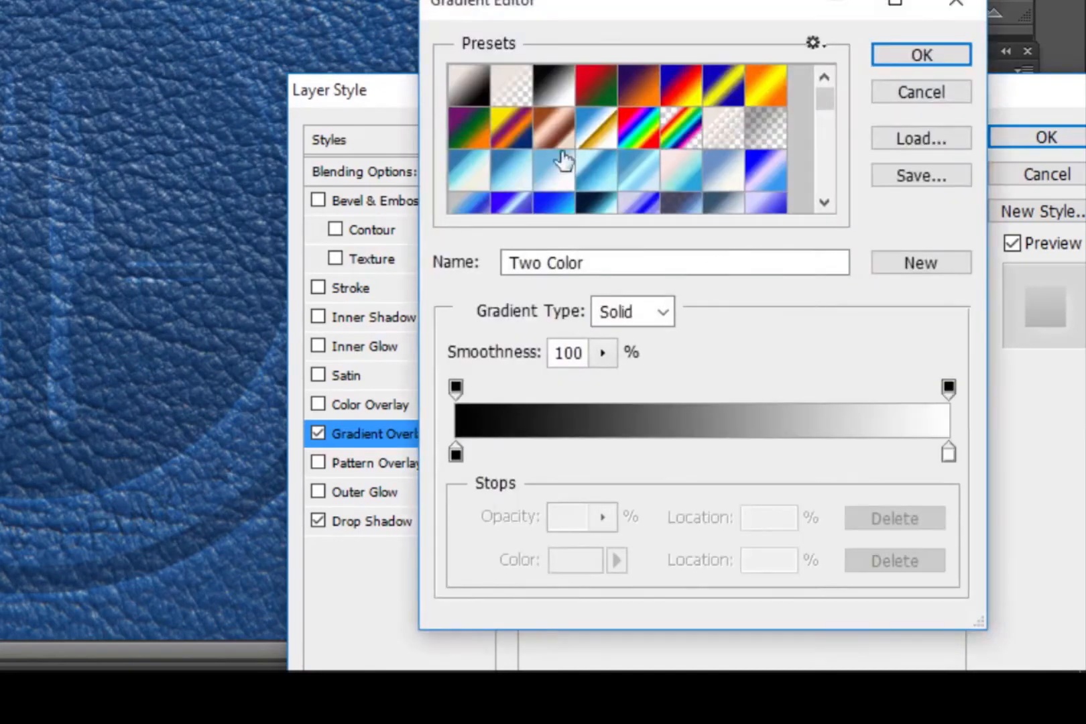
pyautogui.click(556, 91)
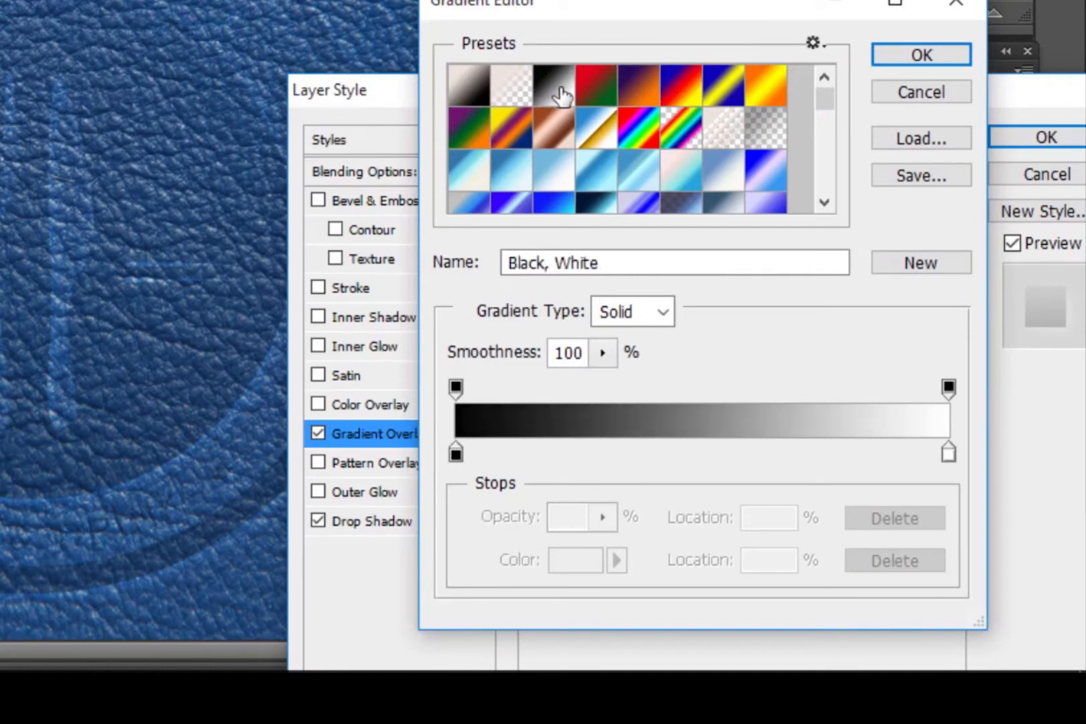
pyautogui.click(901, 50)
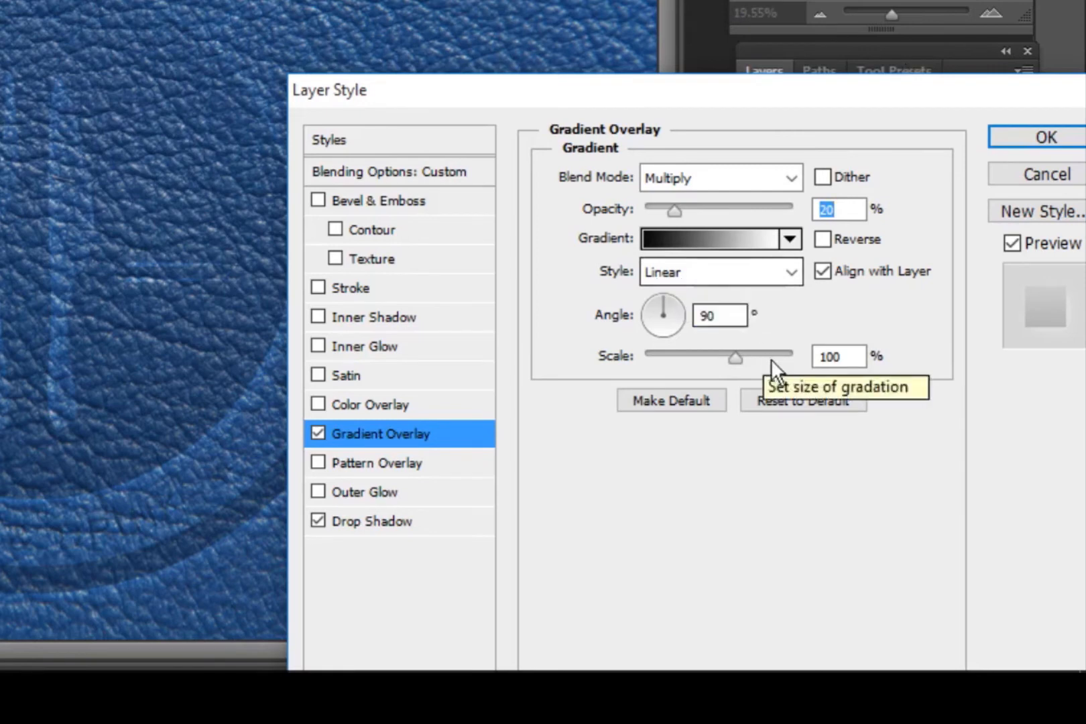
pyautogui.click(705, 315)
pyautogui.write('55')
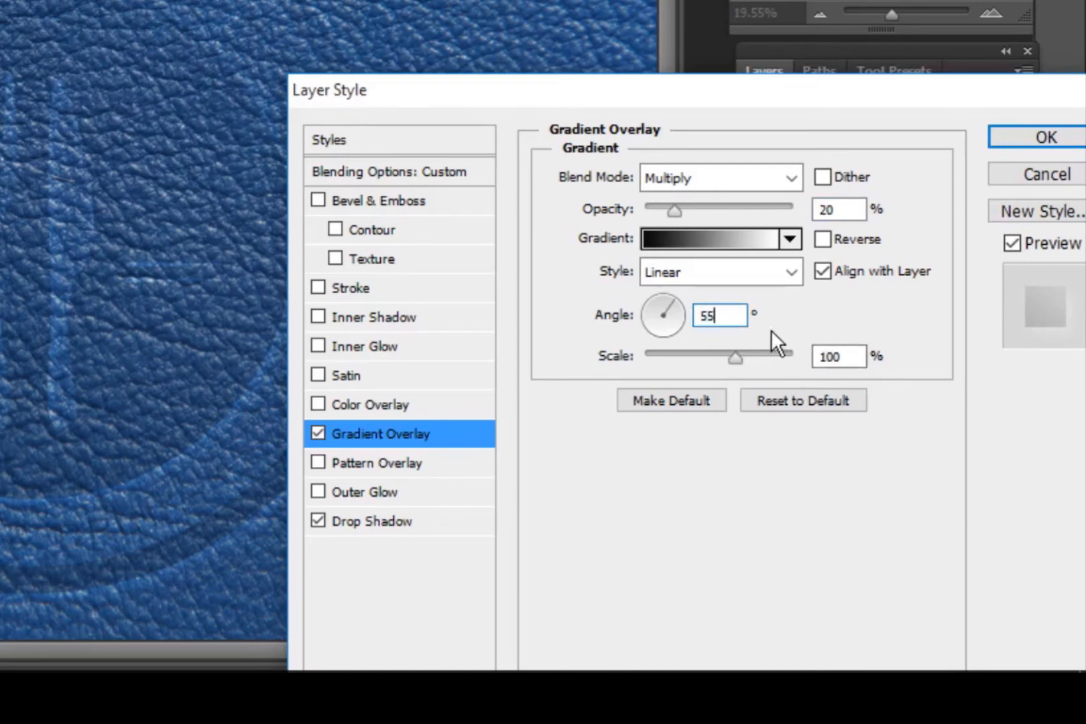
# Add a Bevel & Emboss effect in Outer Bevel style with 75% depth, 10 px size and 6 px soften.
pyautogui.click(389, 205)
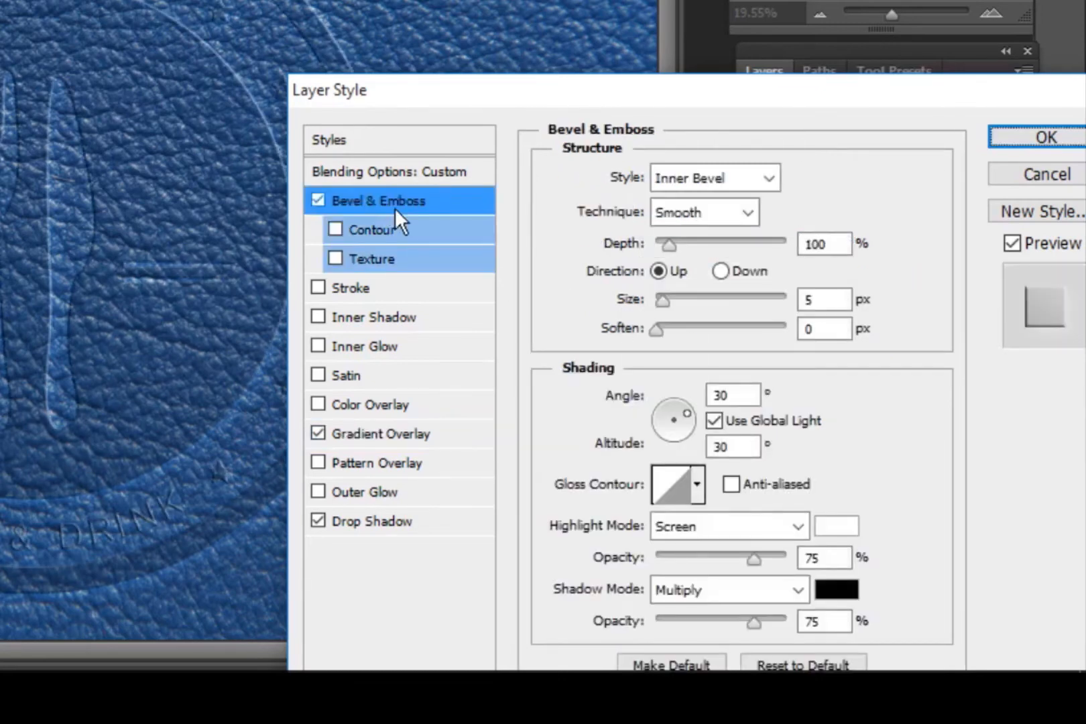
pyautogui.click(682, 179)
pyautogui.click(686, 201)
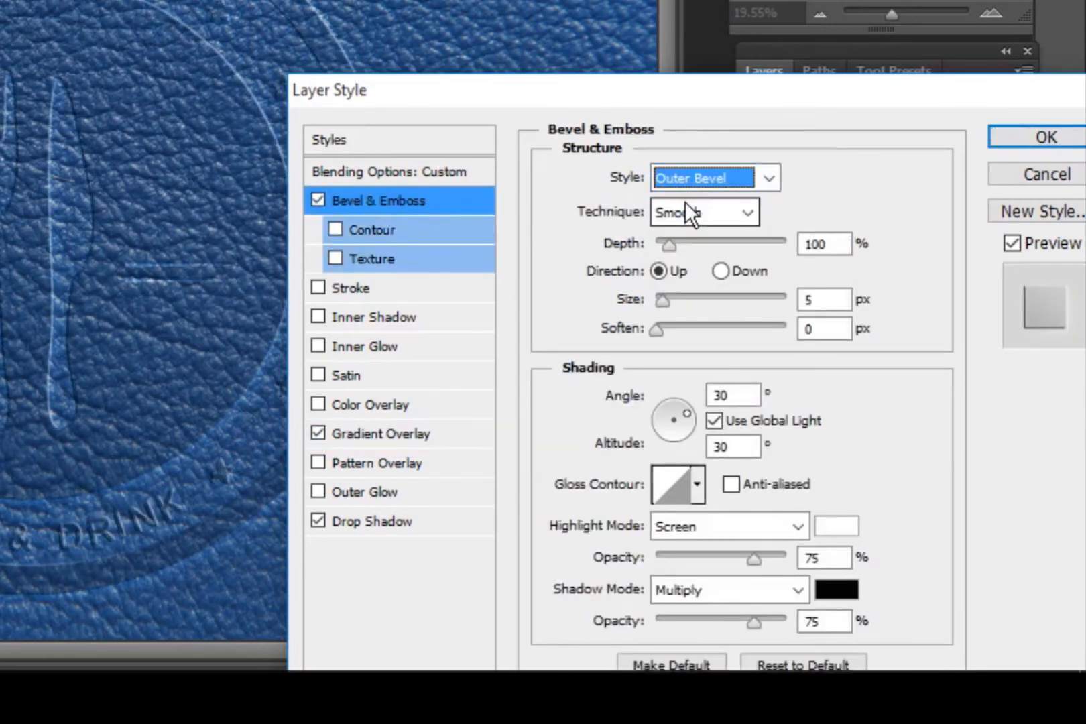
pyautogui.click(797, 244)
pyautogui.write('75')
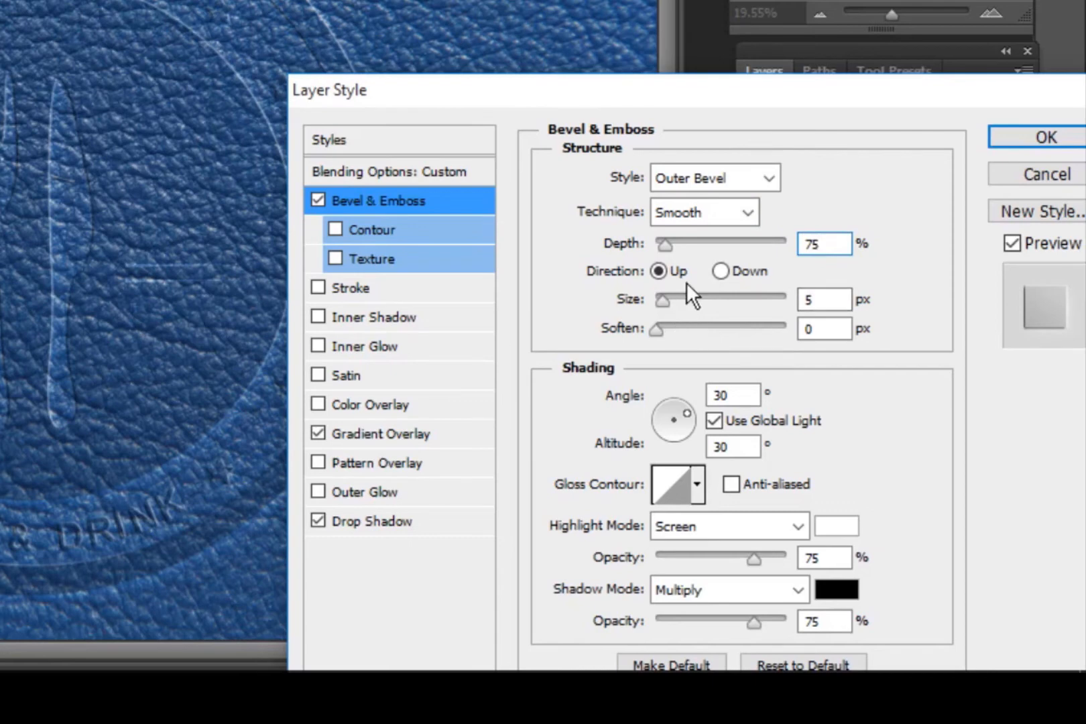
pyautogui.click(823, 300)
pyautogui.write('10')
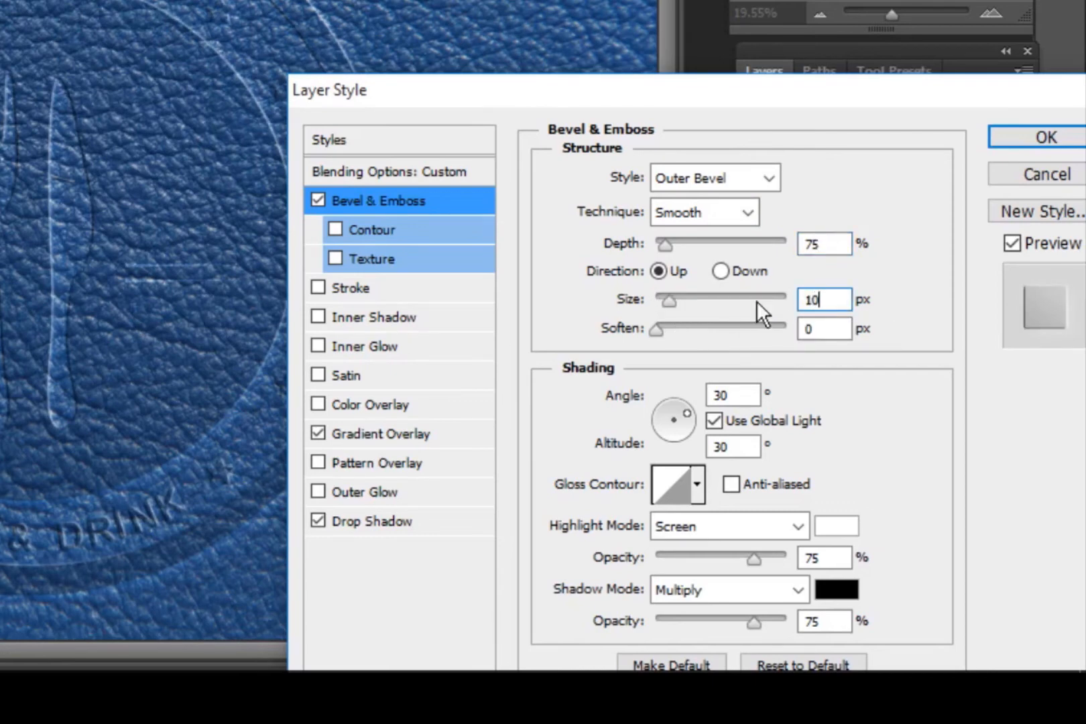
pyautogui.press('Tab')
pyautogui.write('6')
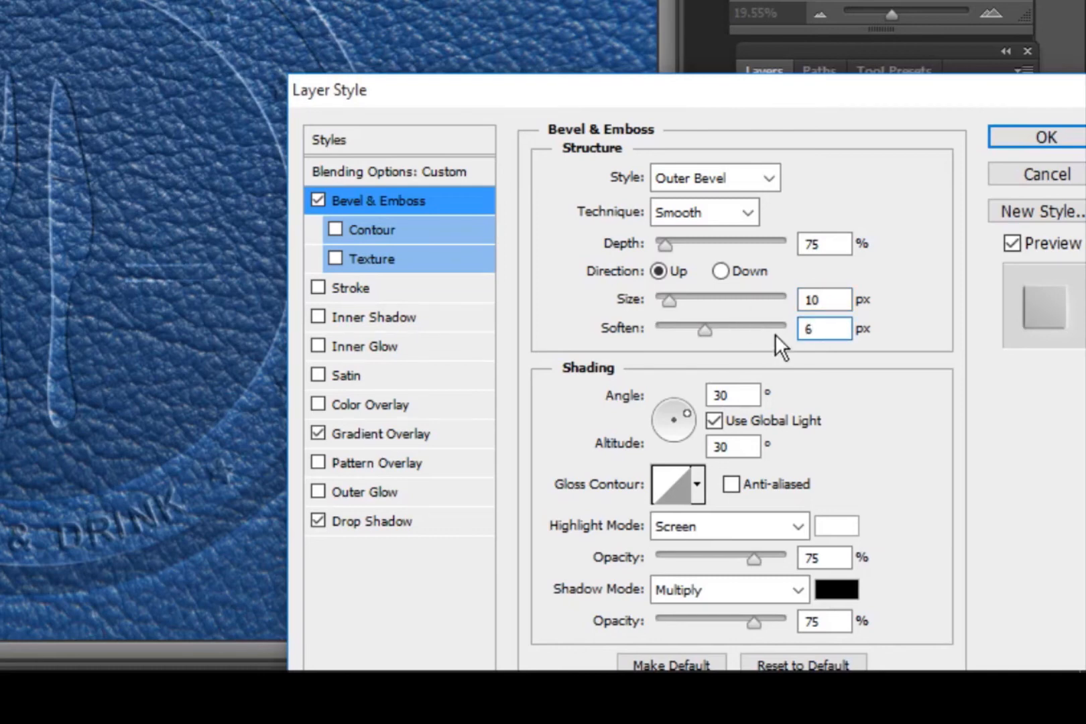
# Turn off Use Global Light for the bevel and set its shading angle to -120°.
pyautogui.click(715, 419)
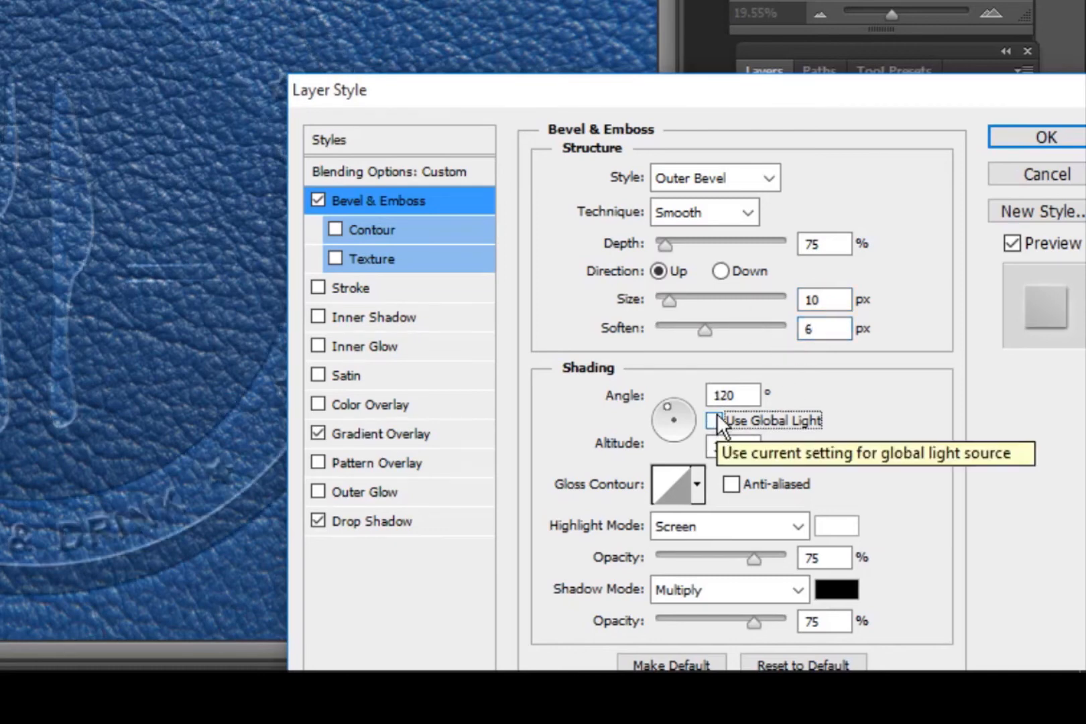
pyautogui.click(747, 397)
pyautogui.press('Left')
pyautogui.press('Left')
pyautogui.press('Left')
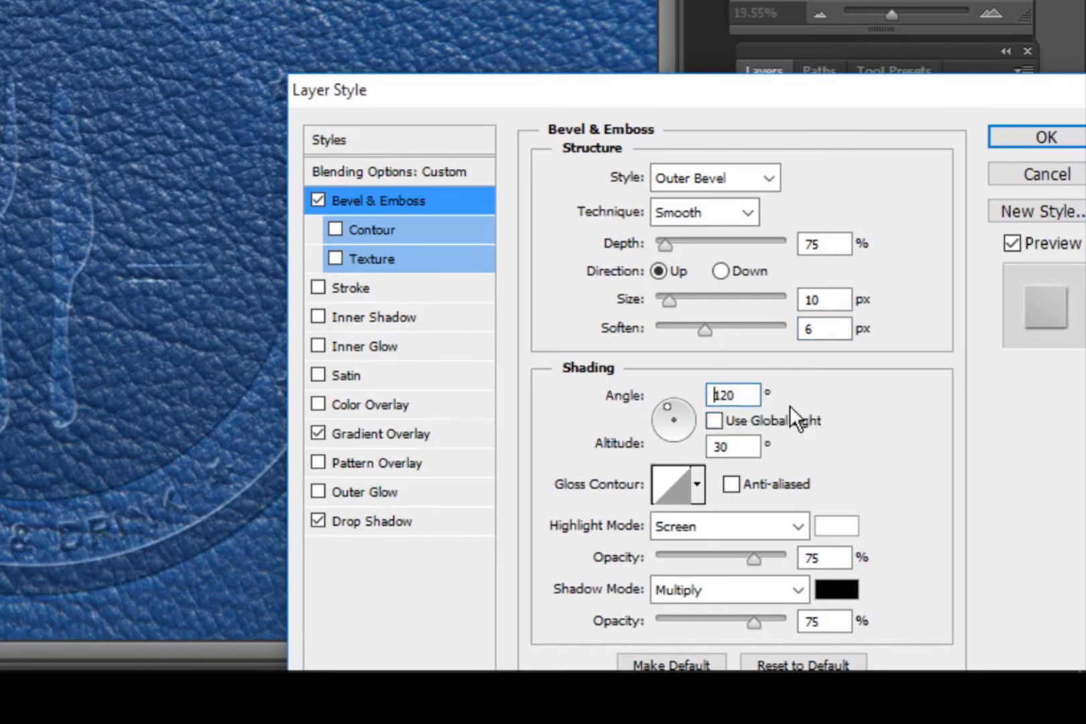
pyautogui.write('-')
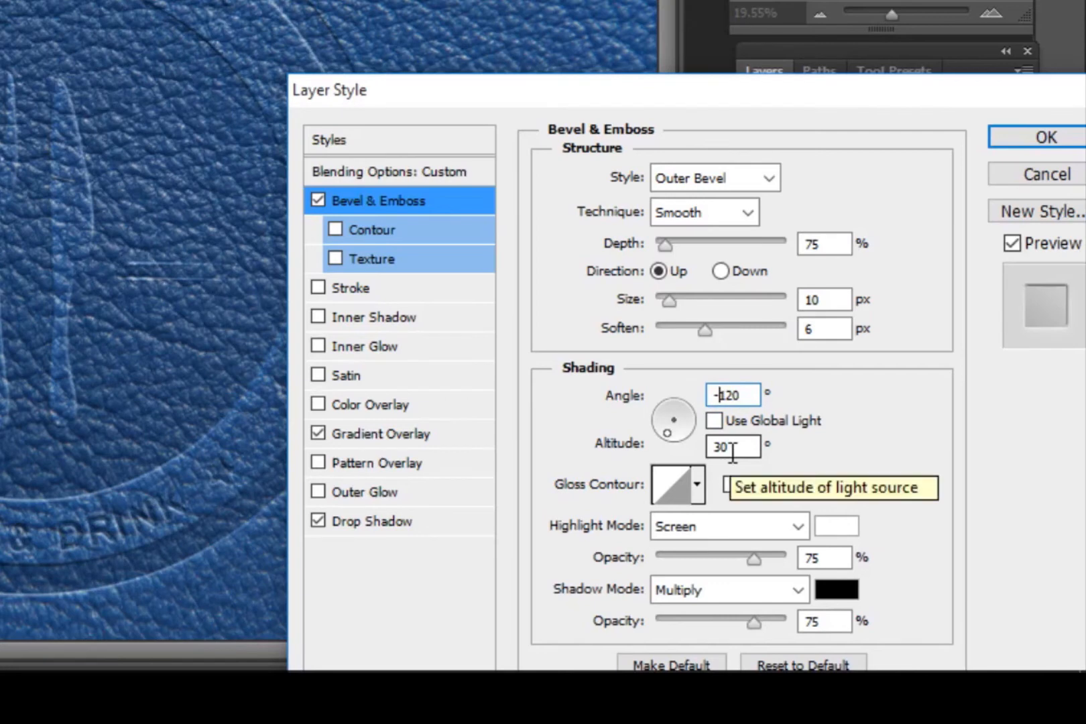
# Set the bevel highlight to Hard Mix at 40% opacity and its shadow opacity to 0%, and apply the layer style.
pyautogui.click(731, 526)
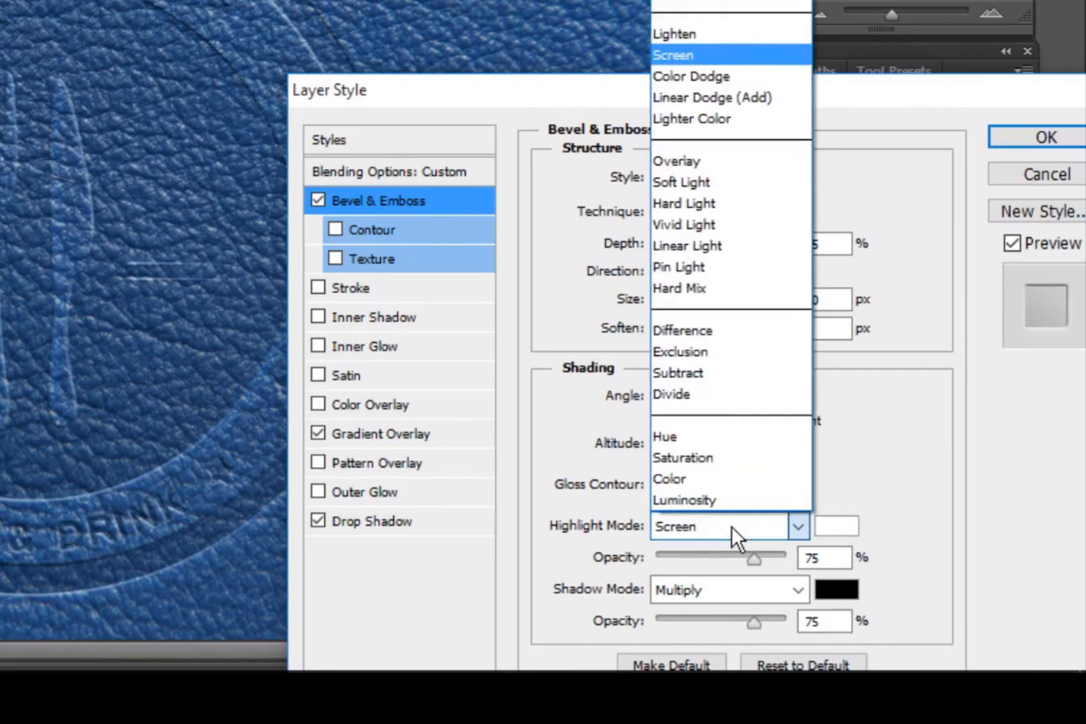
pyautogui.click(682, 289)
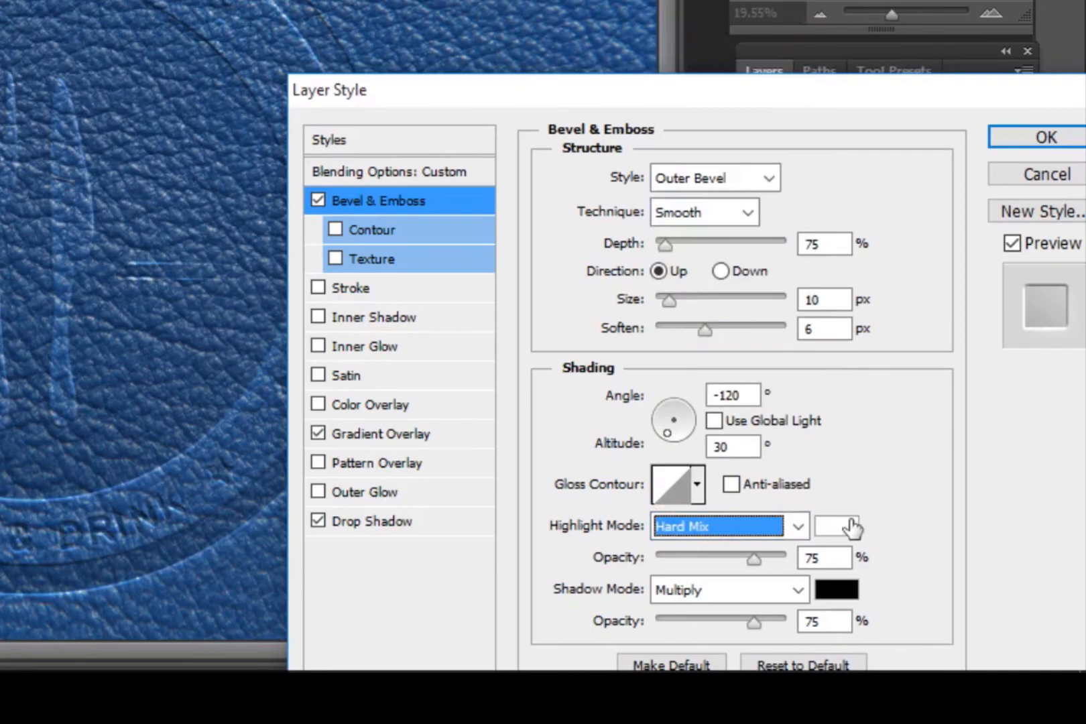
pyautogui.write('40')
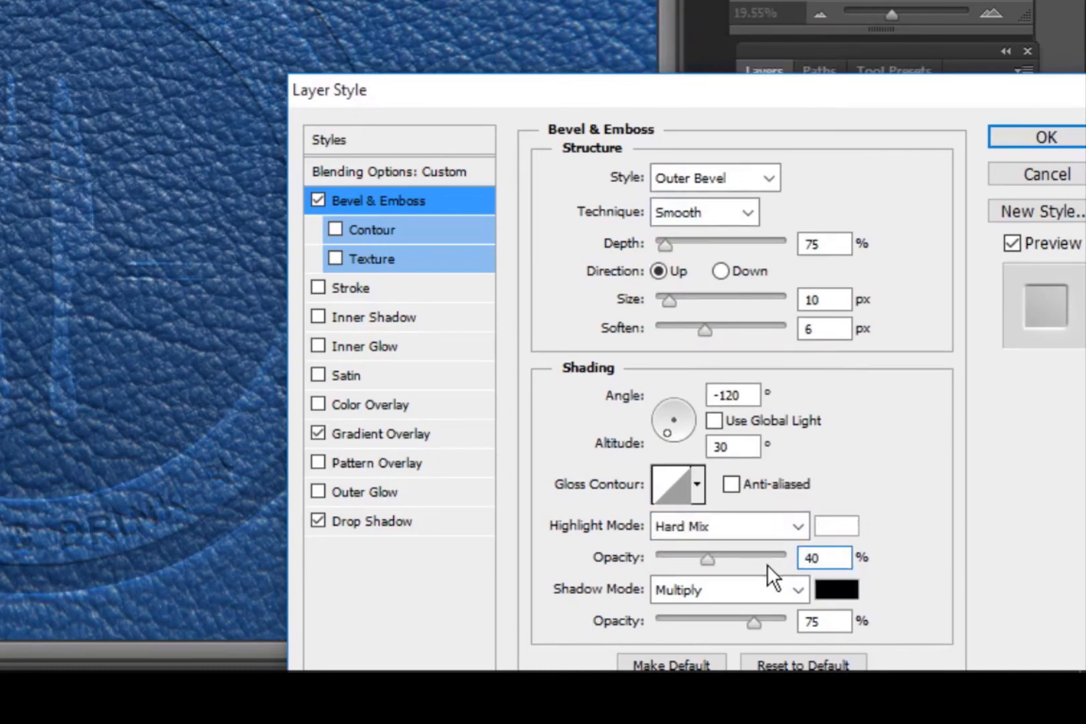
pyautogui.moveTo(821, 83); pyautogui.dragTo(818, 59)
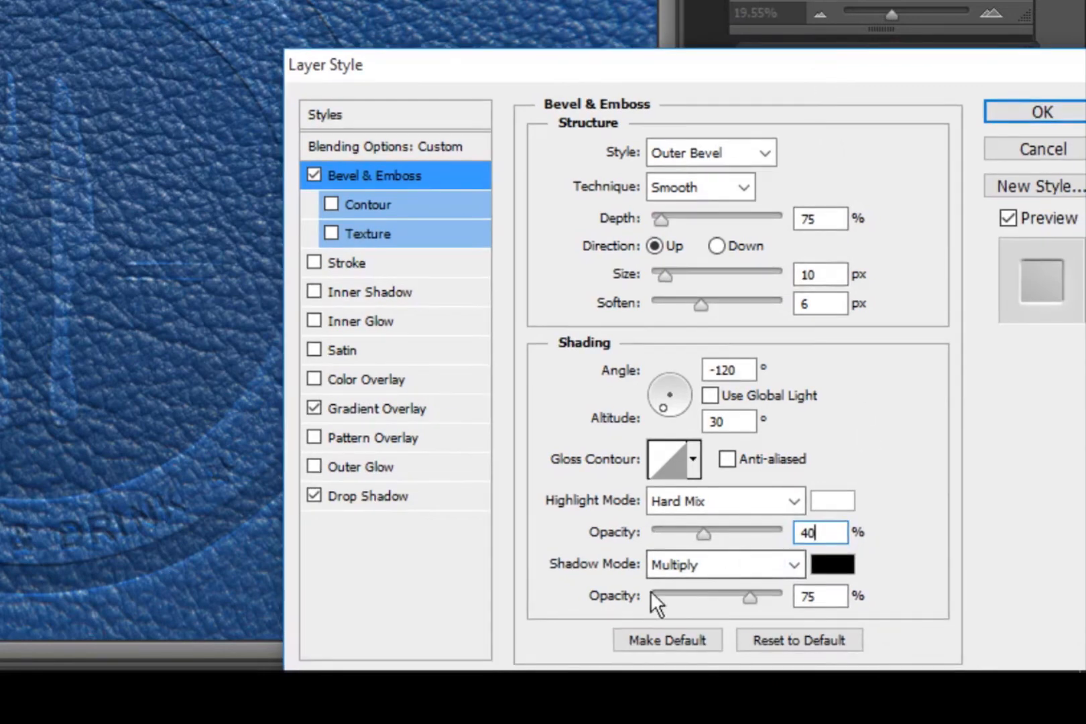
pyautogui.moveTo(749, 596); pyautogui.dragTo(635, 597)
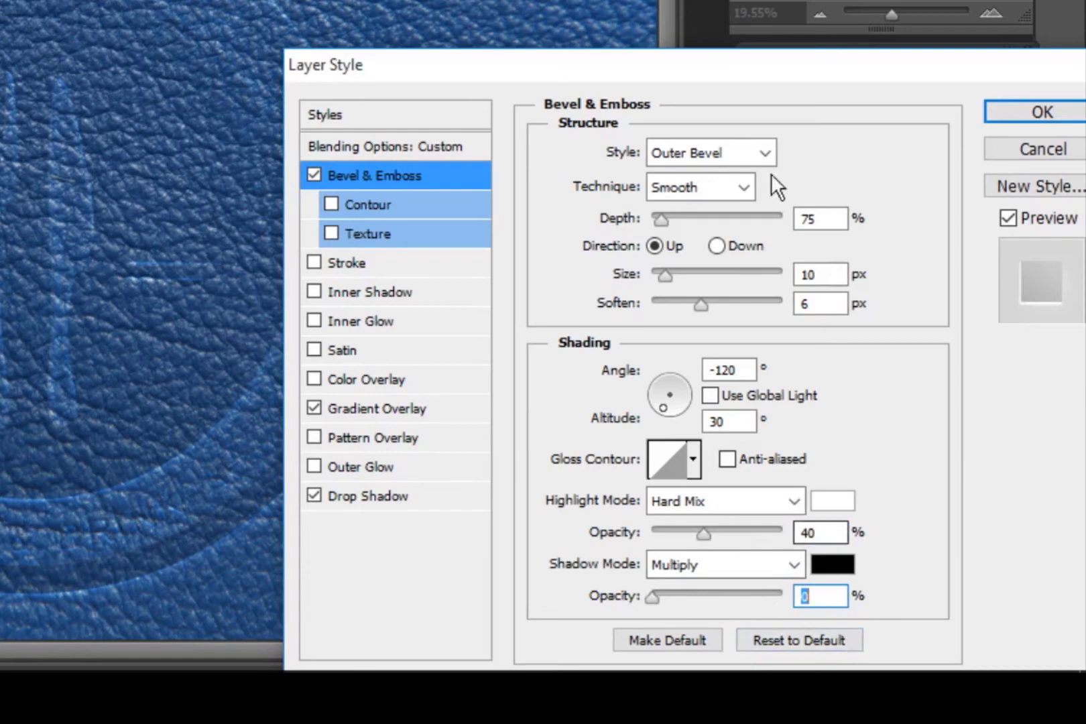
pyautogui.click(1016, 107)
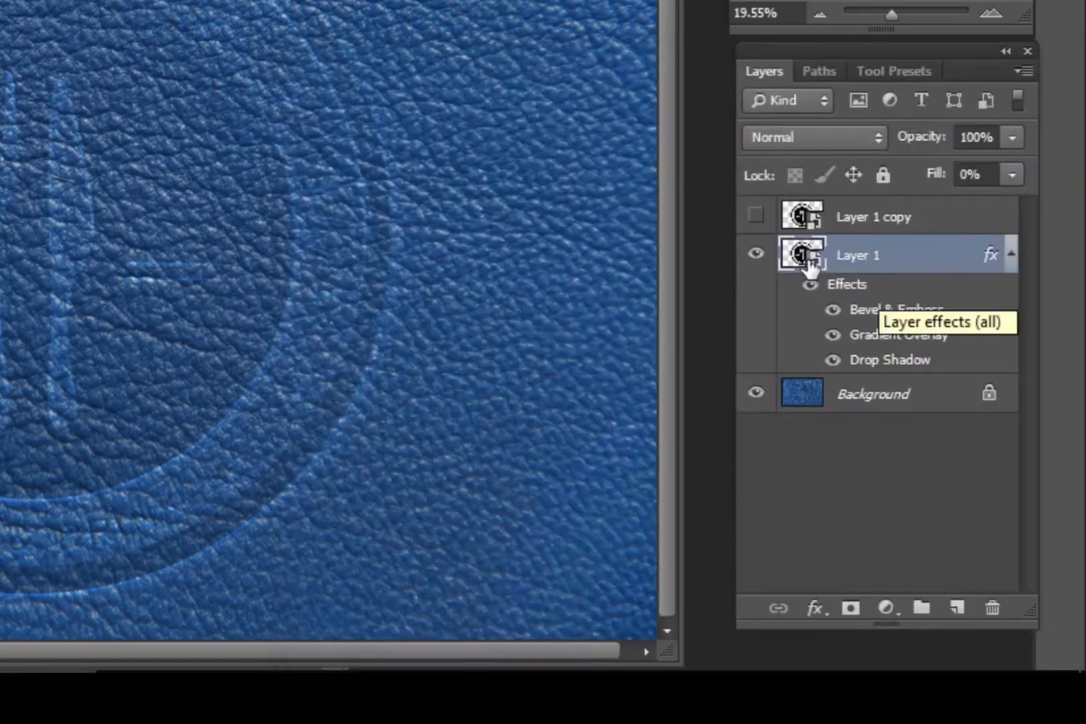
# Make Layer 1 copy visible and add a Bevel & Emboss effect in Outer Bevel style to it.
pyautogui.click(755, 214)
pyautogui.click(901, 218)
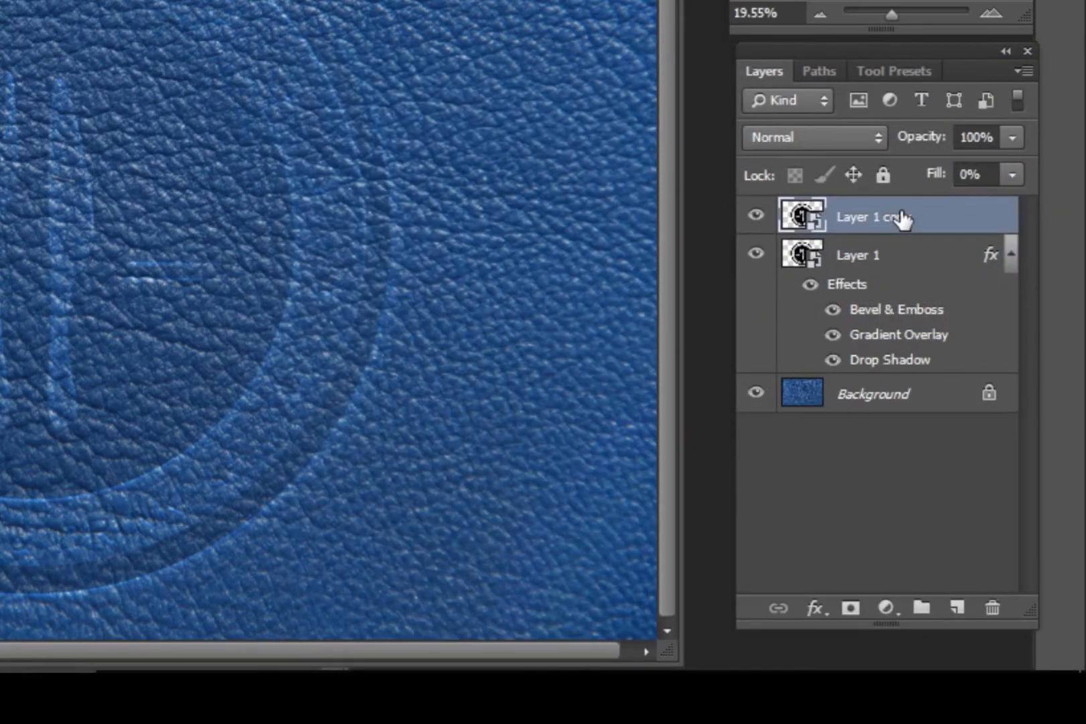
pyautogui.doubleClick(954, 225)
pyautogui.click(385, 175)
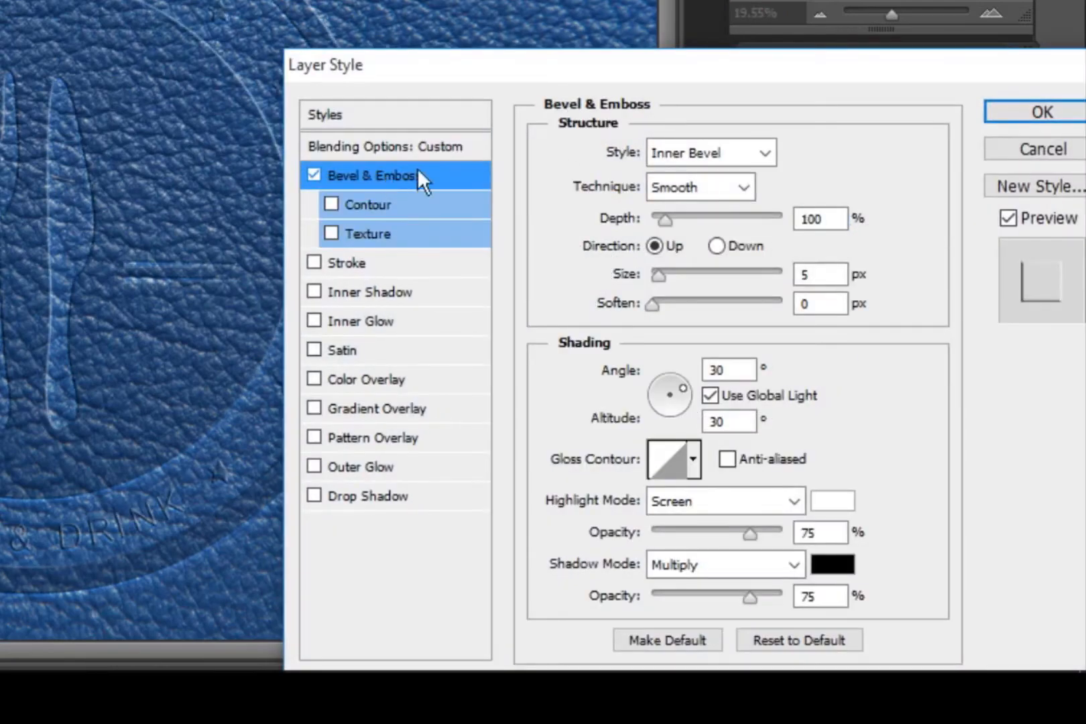
pyautogui.click(735, 153)
pyautogui.click(725, 179)
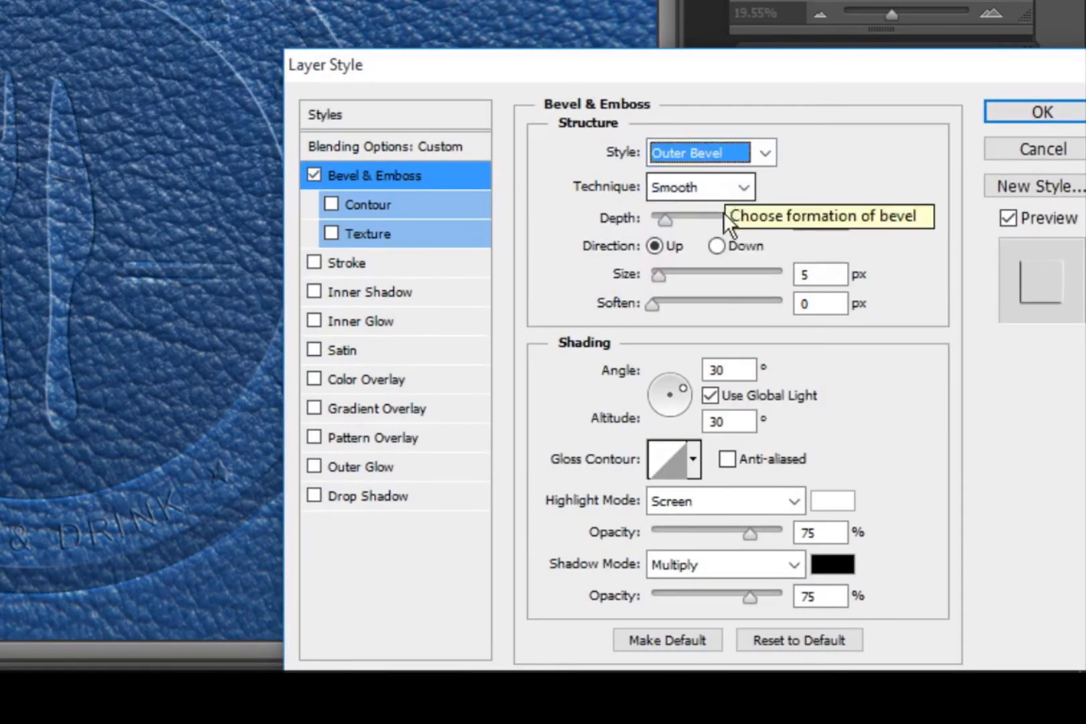
# Set the bevel depth of Layer 1 copy to 250%.
pyautogui.click(816, 219)
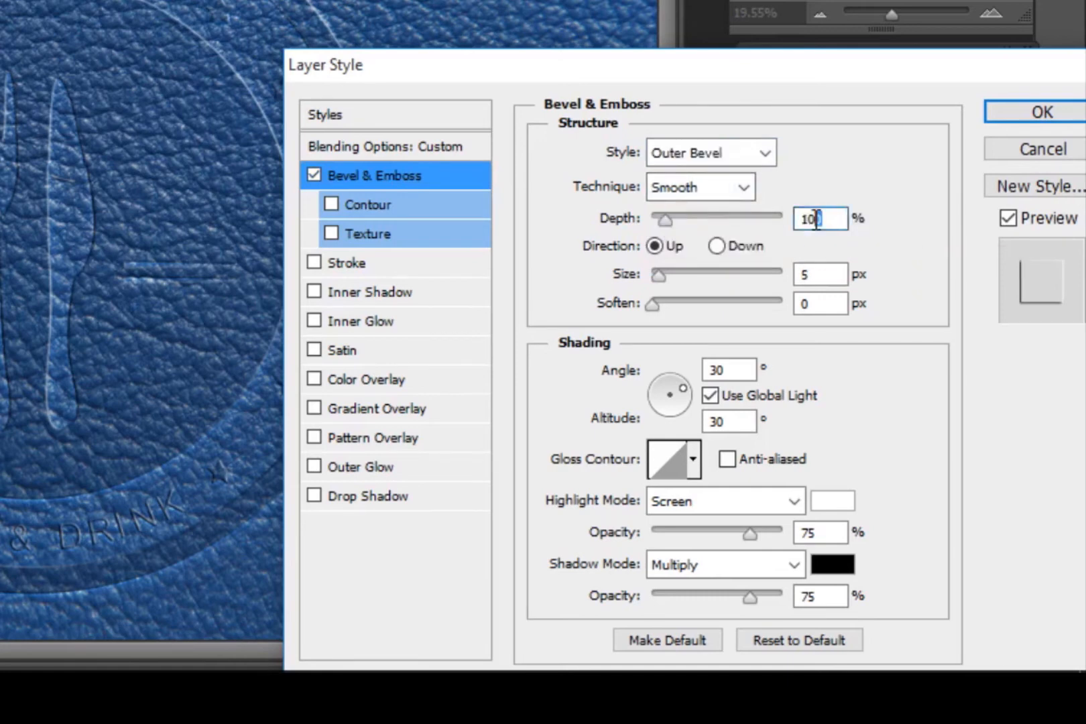
pyautogui.doubleClick(816, 219)
pyautogui.write('2')
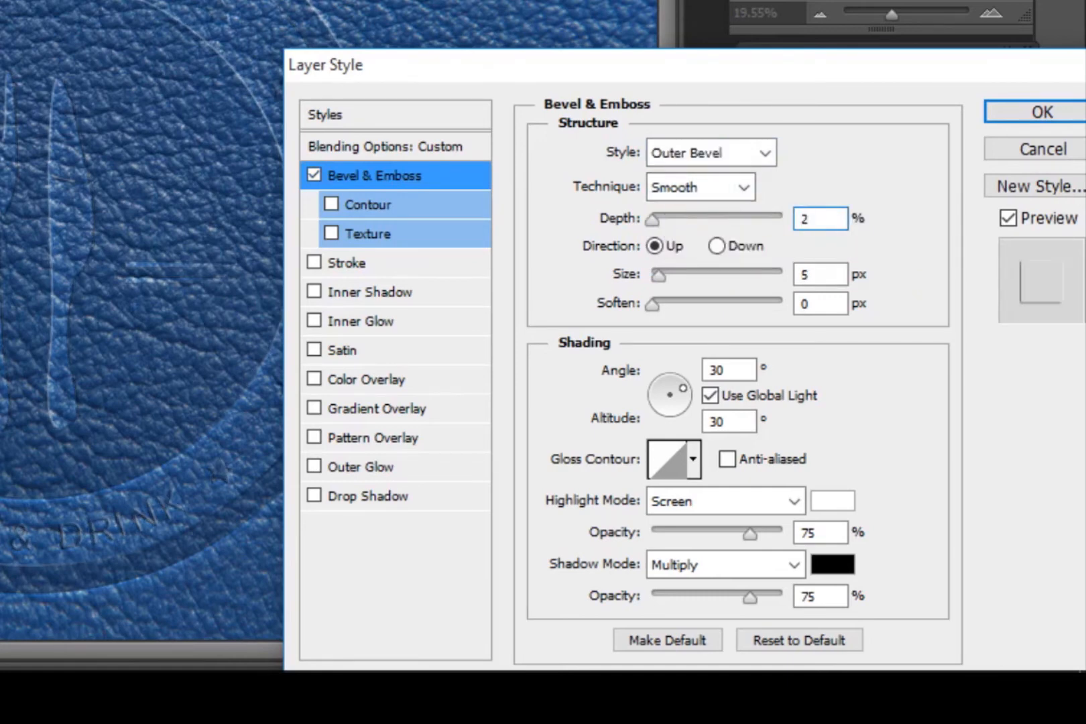
pyautogui.write('50')
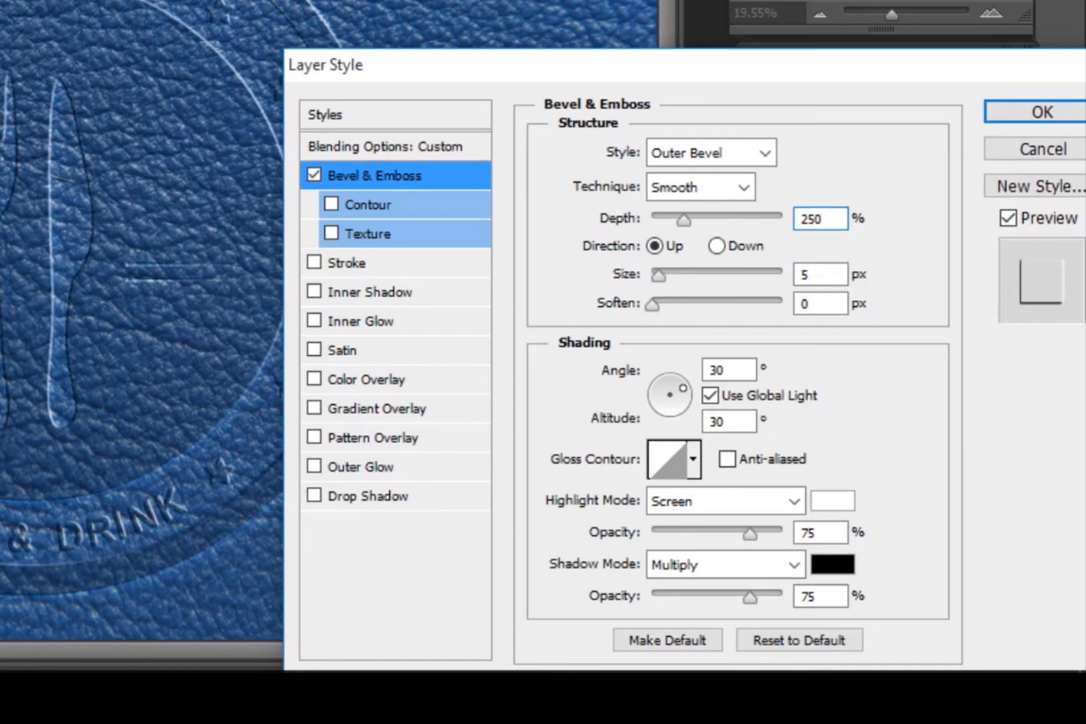
# Set the bevel direction to Down, with a size of 10 px and soften of 5 px.
pyautogui.click(716, 245)
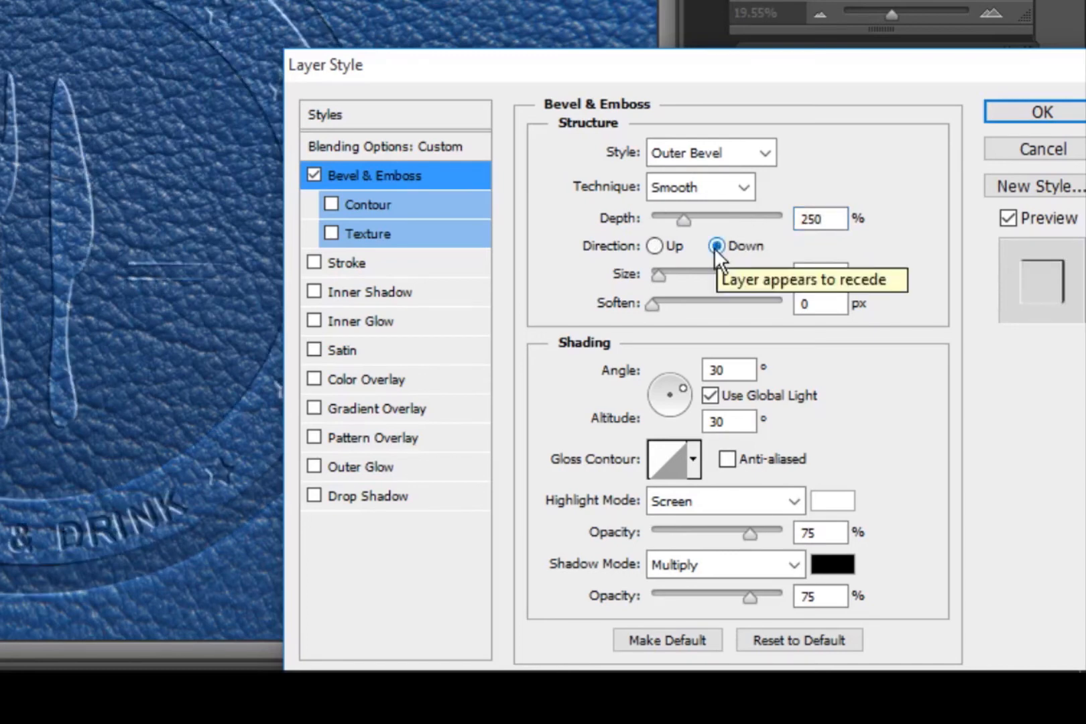
pyautogui.doubleClick(807, 274)
pyautogui.write('10')
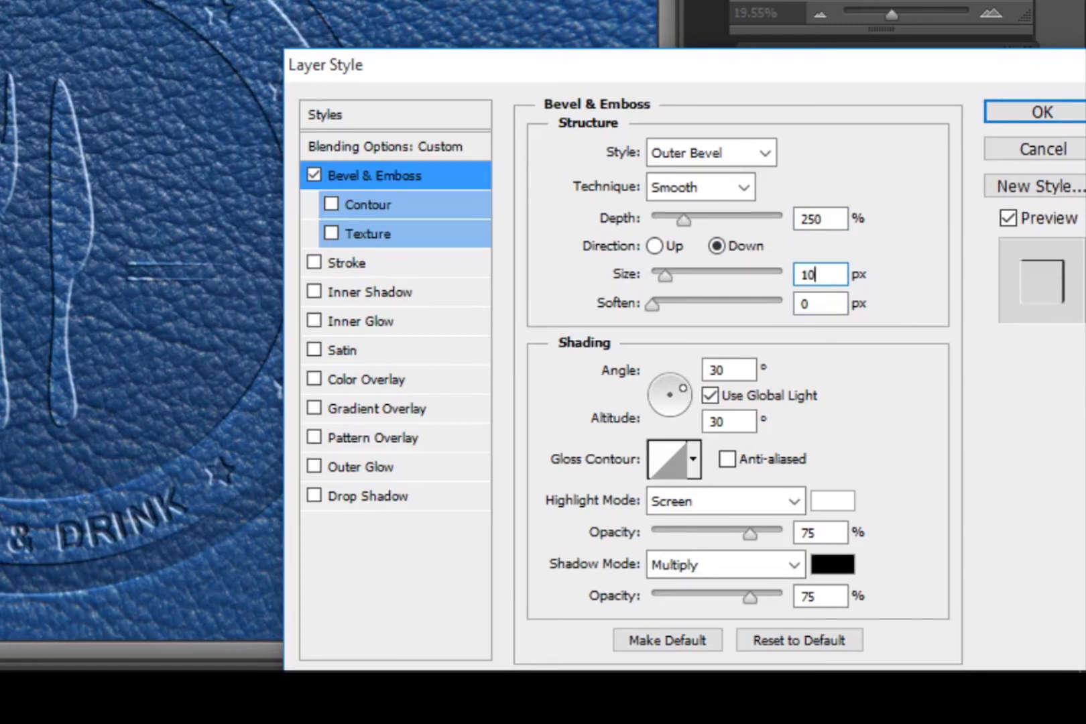
pyautogui.doubleClick(804, 304)
pyautogui.write('5')
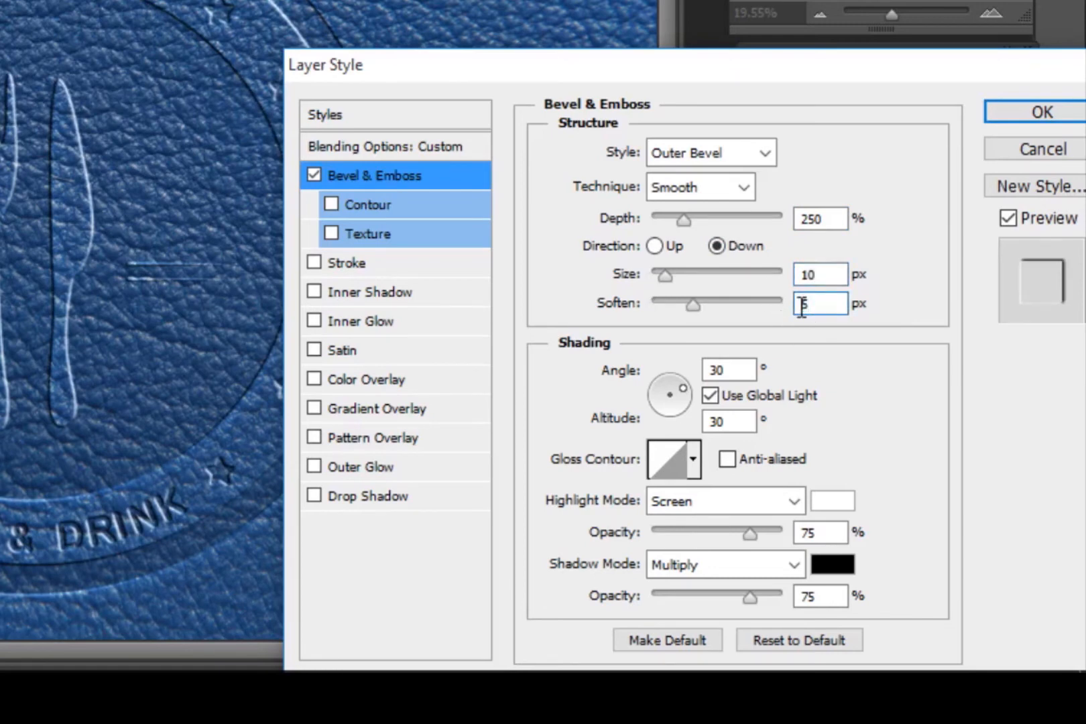
# Turn off Use Global Light for the bevel and set its shading angle to 60° and altitude to 40°.
pyautogui.click(709, 396)
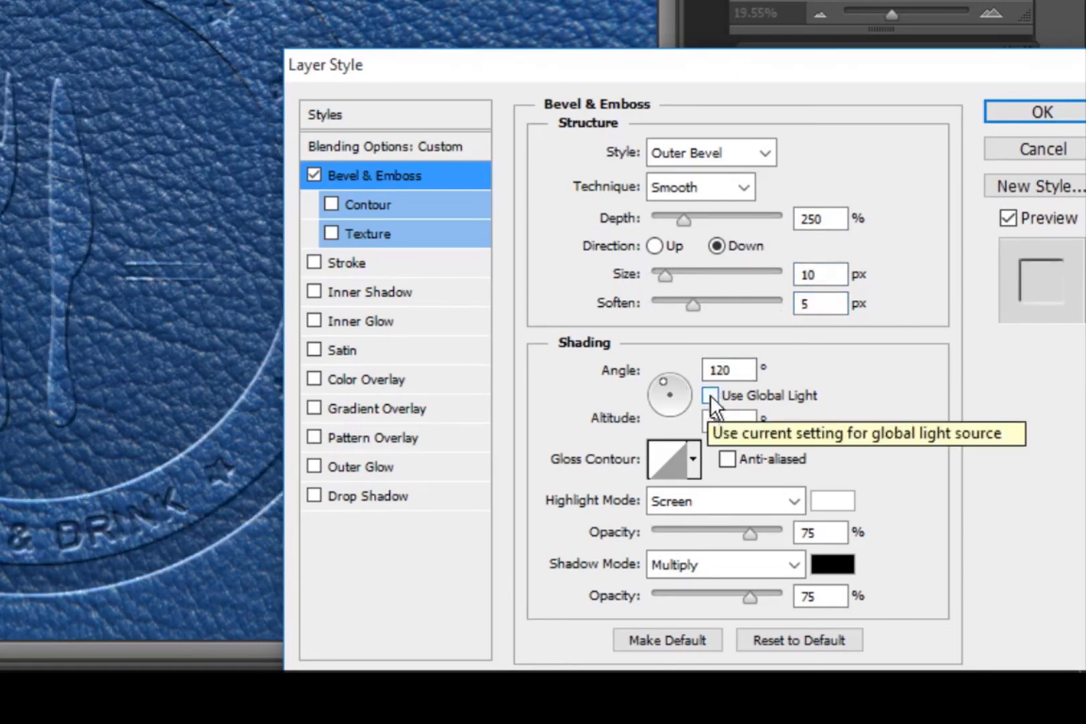
pyautogui.click(727, 370)
pyautogui.doubleClick(727, 369)
pyautogui.write('60')
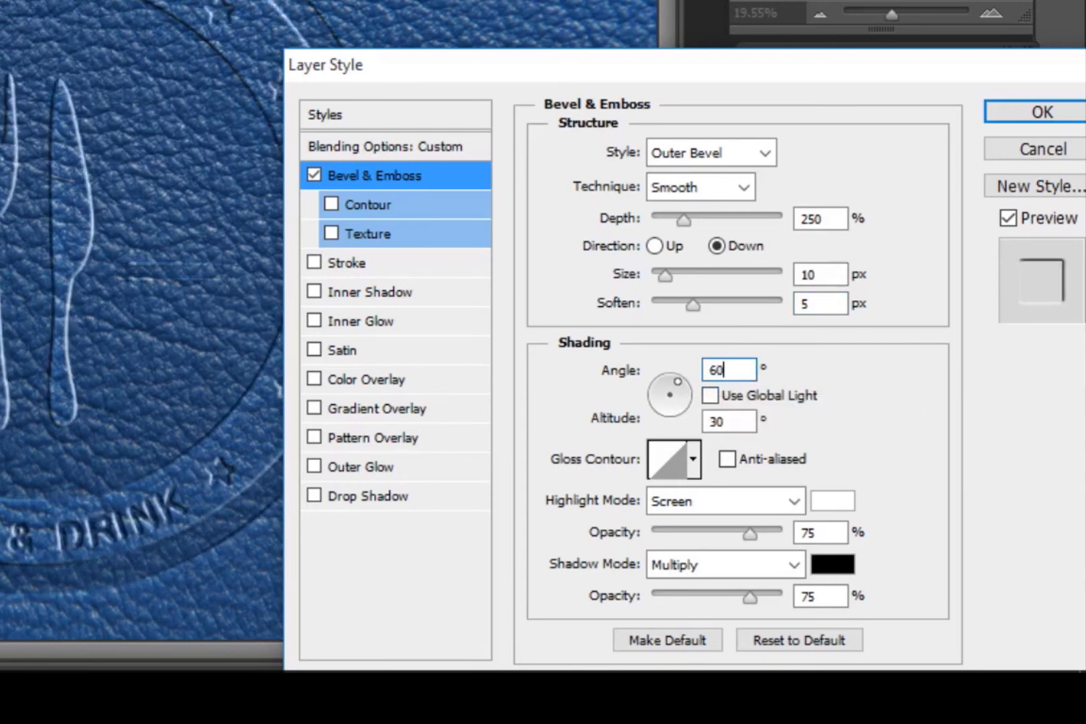
pyautogui.press('Tab')
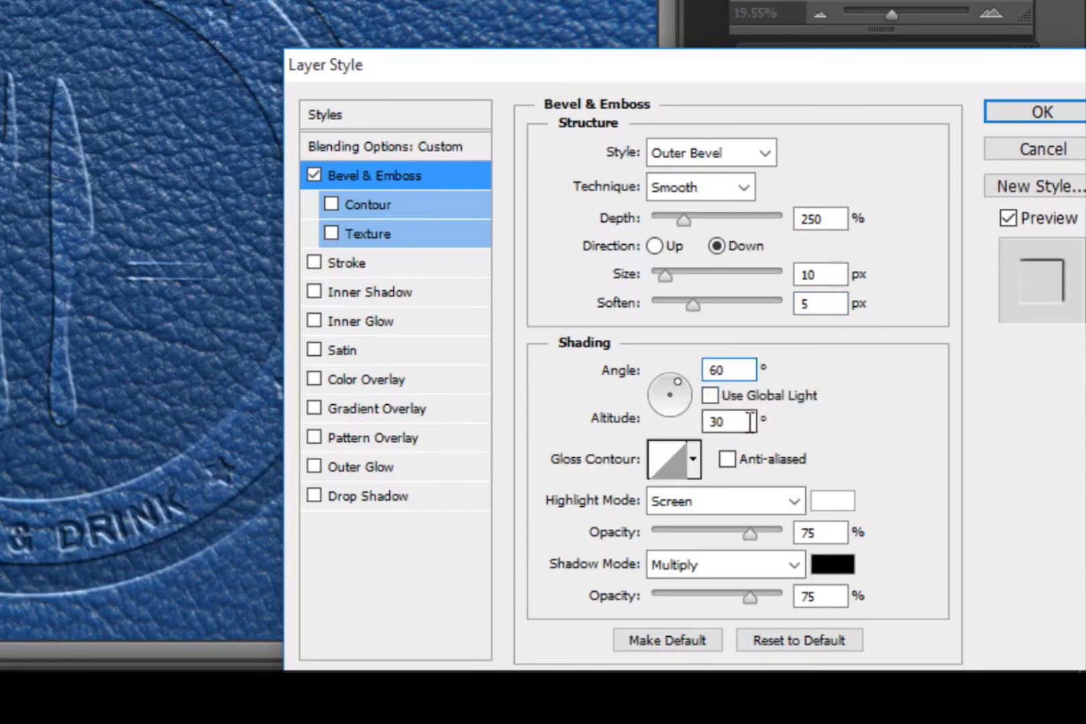
pyautogui.write('40')
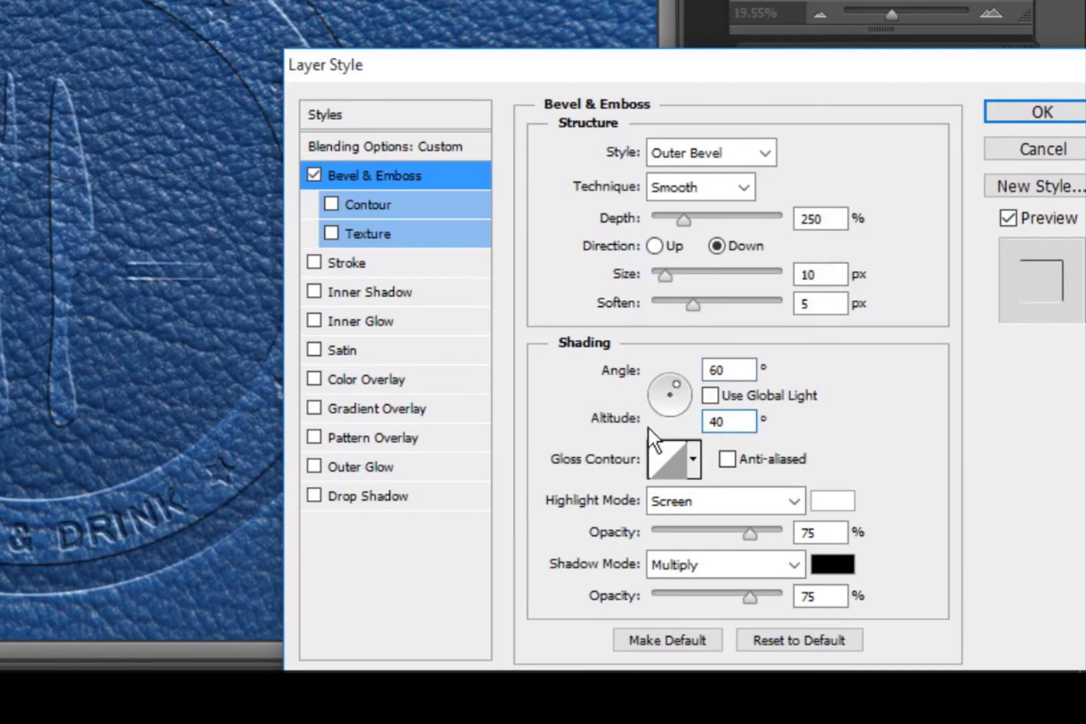
# Choose the Rounded Steps gloss contour for the bevel.
pyautogui.click(693, 459)
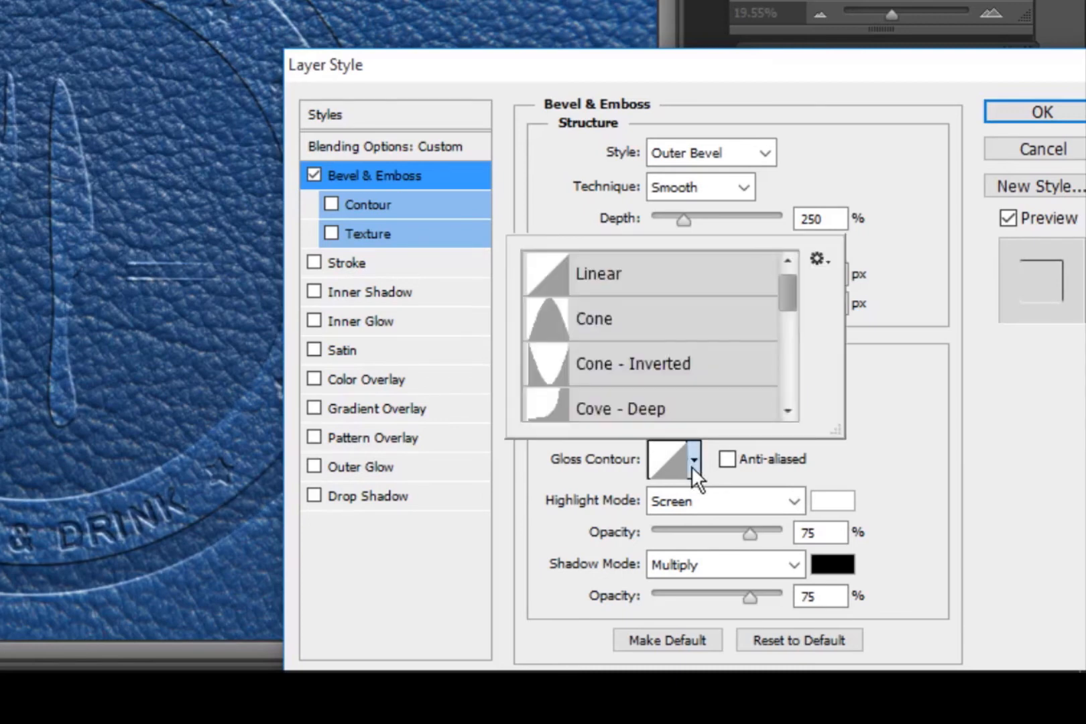
pyautogui.click(816, 259)
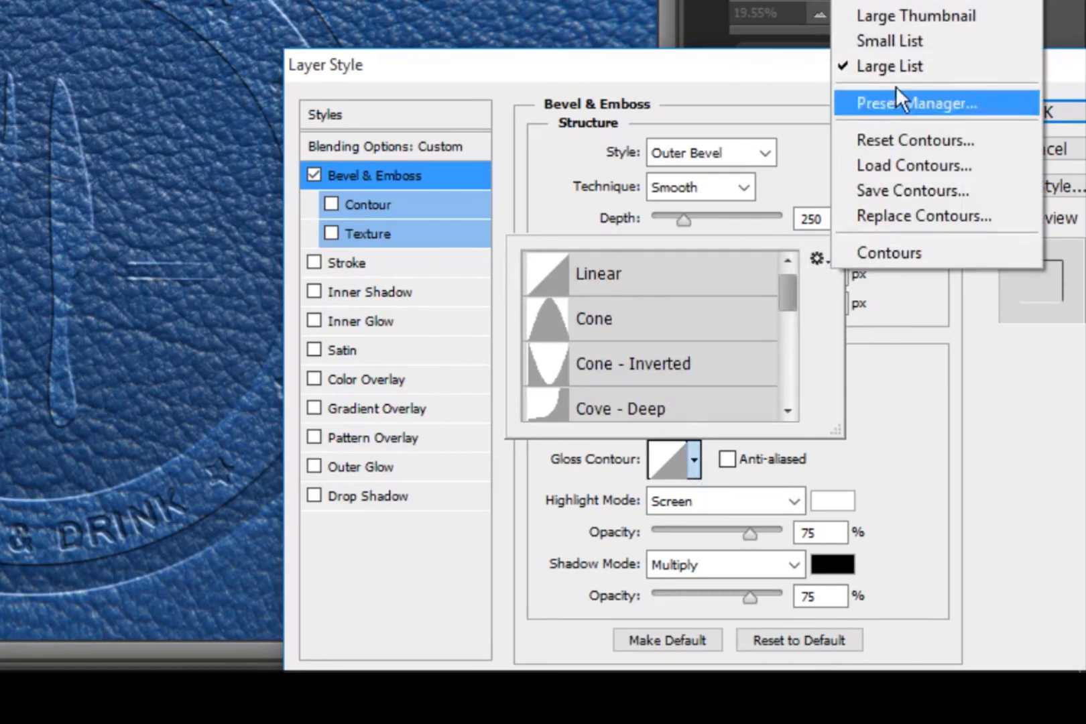
pyautogui.click(905, 65)
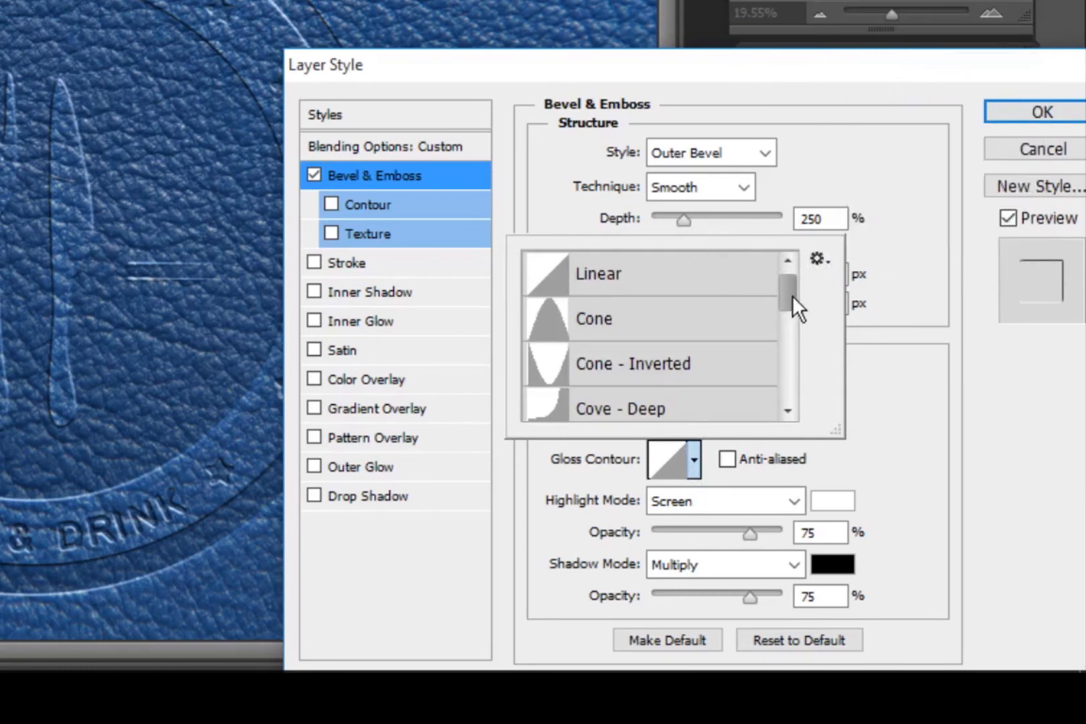
pyautogui.moveTo(791, 295); pyautogui.dragTo(804, 390)
pyautogui.click(688, 369)
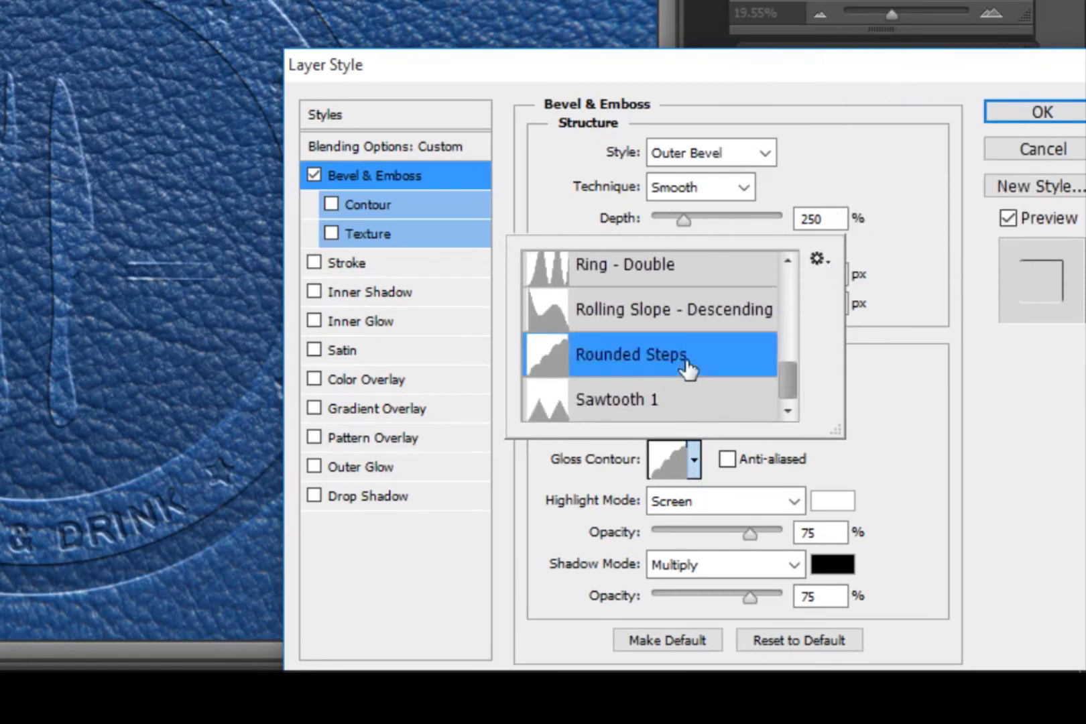
pyautogui.click(903, 382)
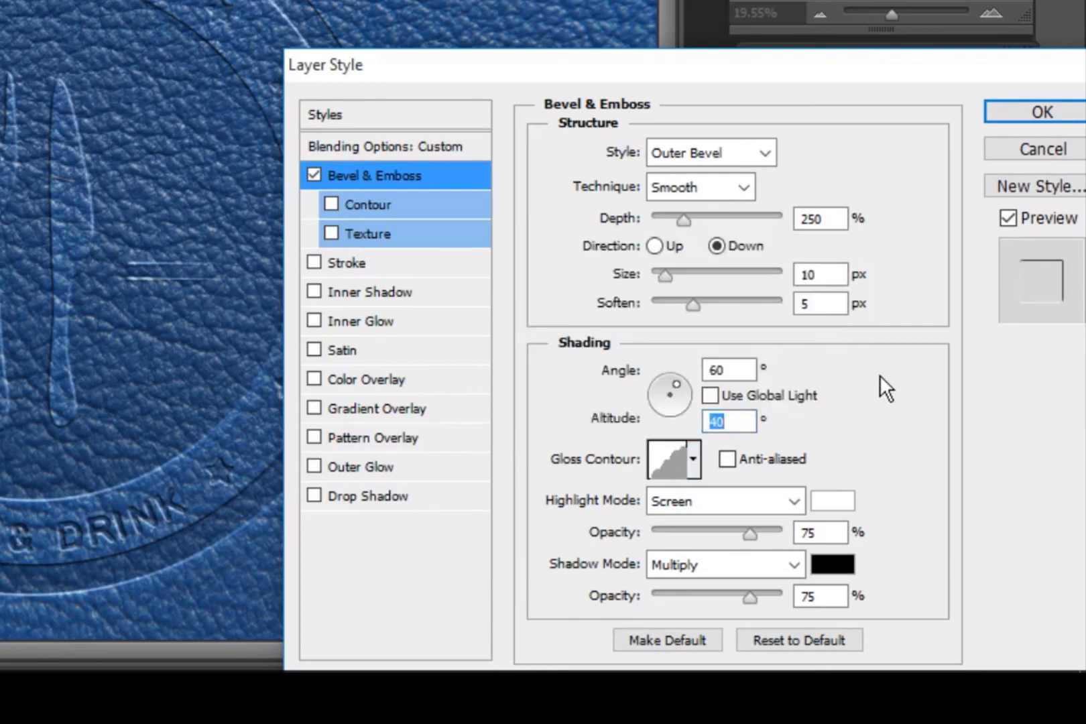
# Set the bevel highlight to Color Dodge at 30% opacity and its shadow opacity to 60%.
pyautogui.click(749, 500)
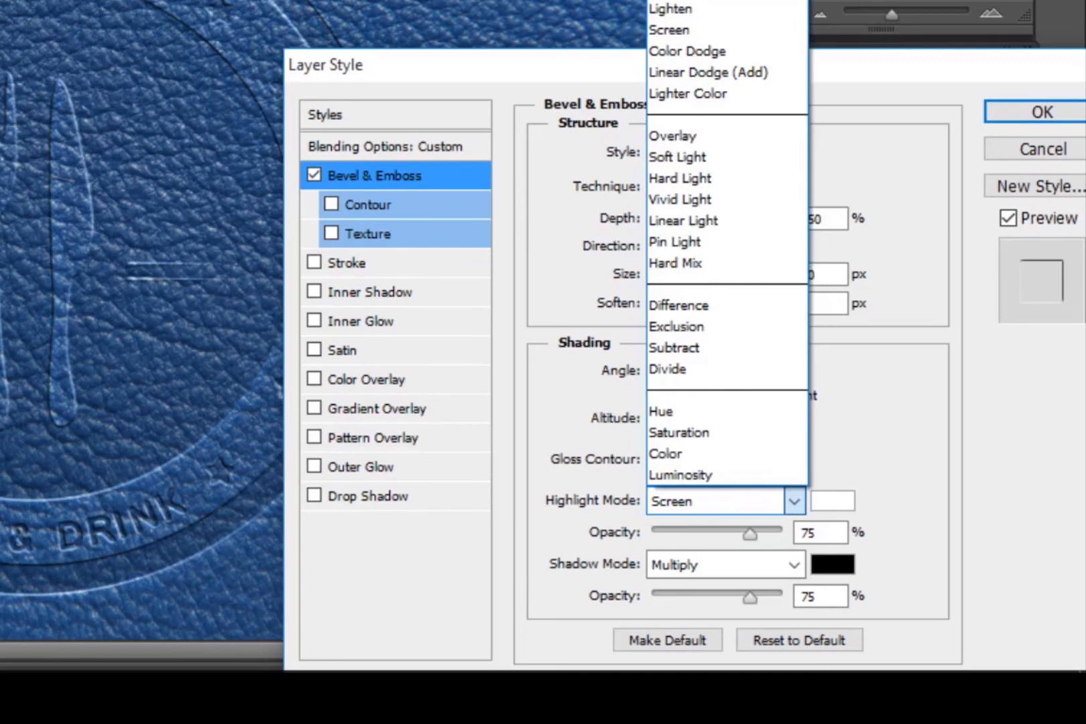
pyautogui.click(715, 50)
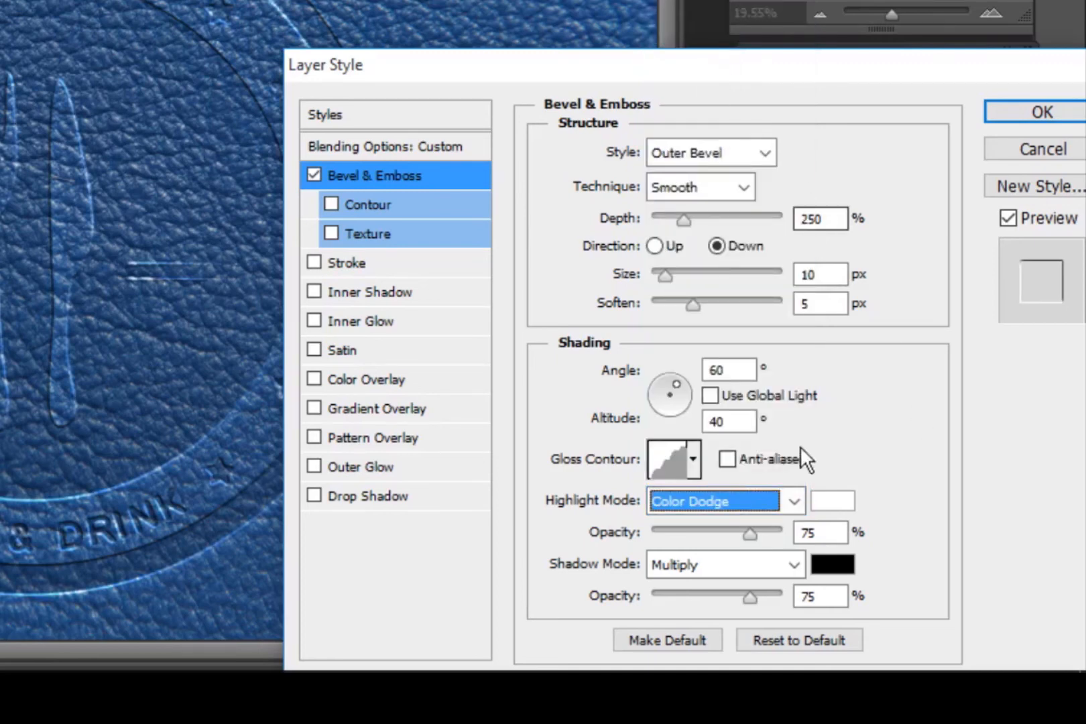
pyautogui.moveTo(817, 532); pyautogui.dragTo(727, 536)
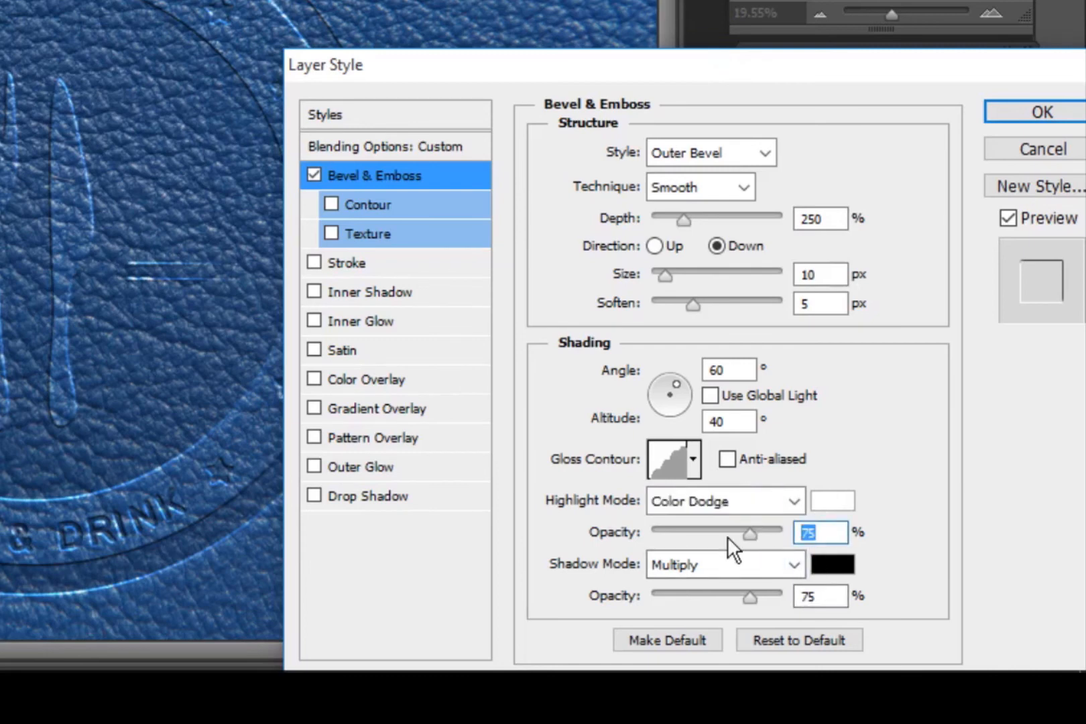
pyautogui.write('30')
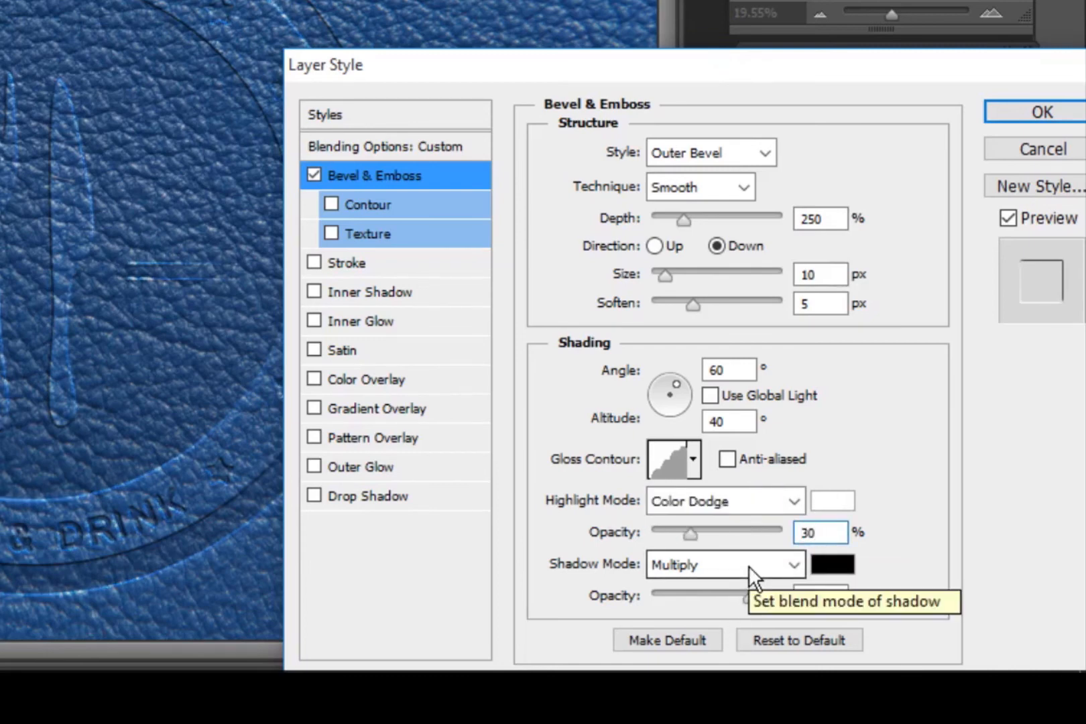
pyautogui.click(748, 597)
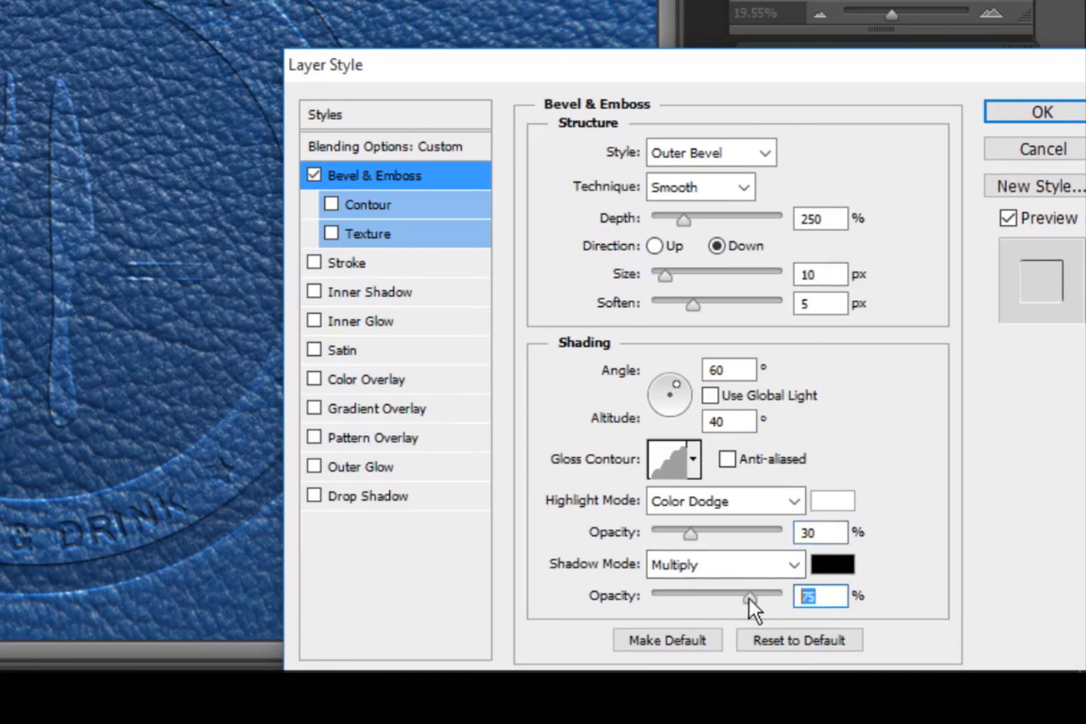
pyautogui.write('60')
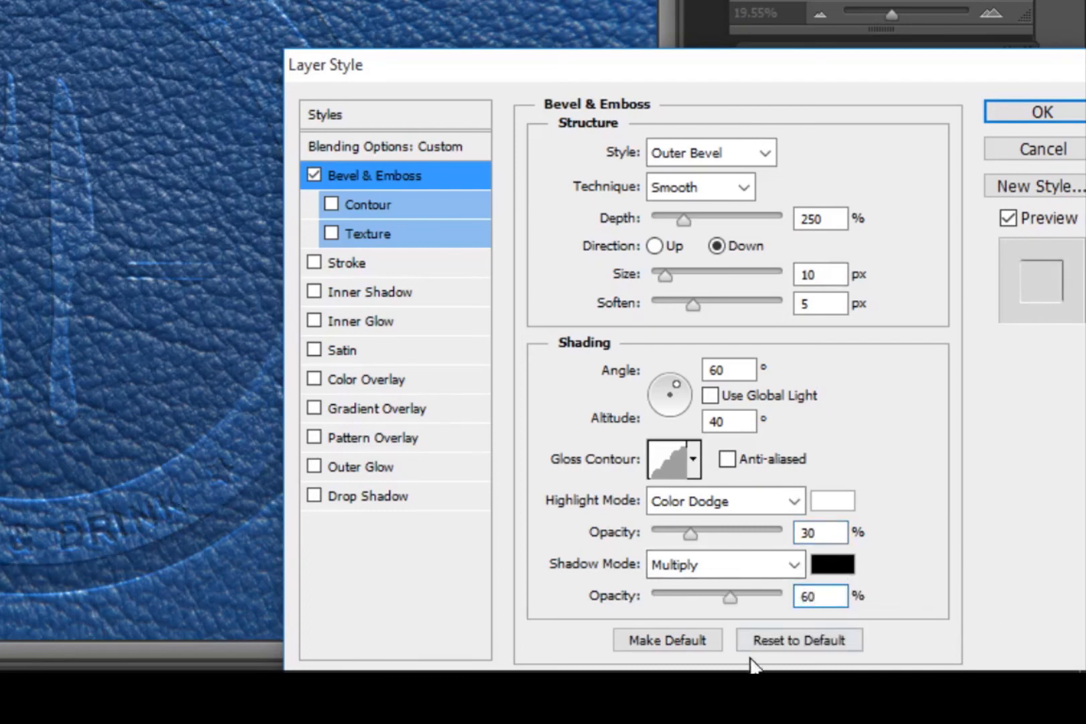
# Add an Inner Shadow effect in Multiply mode at 60% opacity.
pyautogui.click(370, 294)
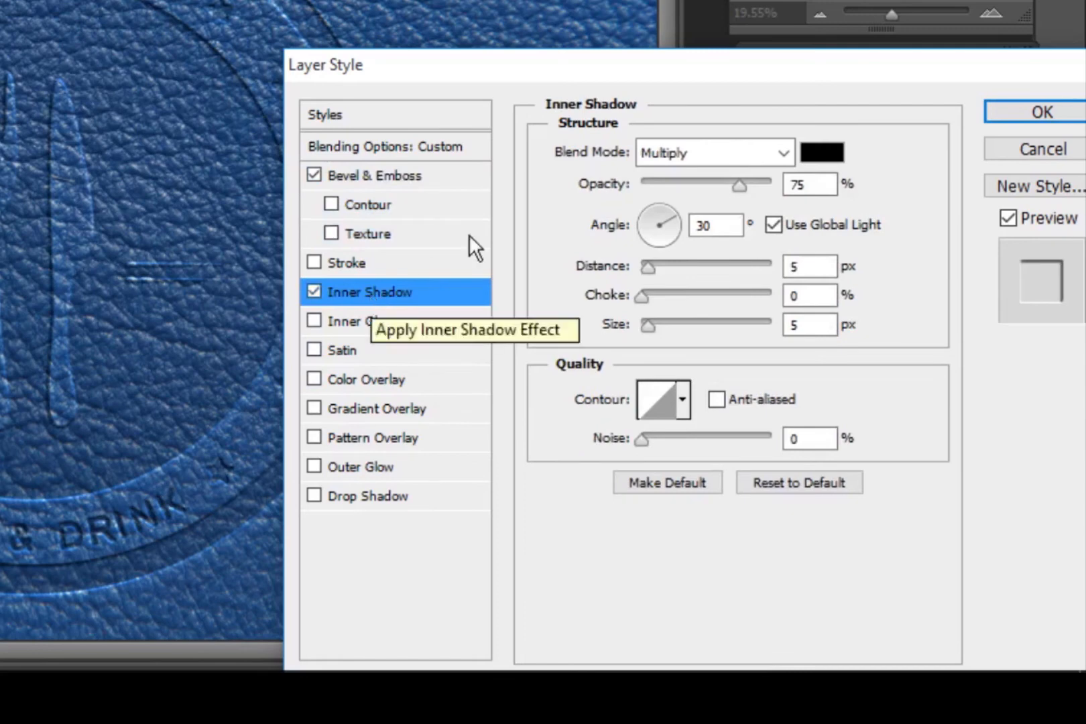
pyautogui.click(689, 159)
pyautogui.press('Escape')
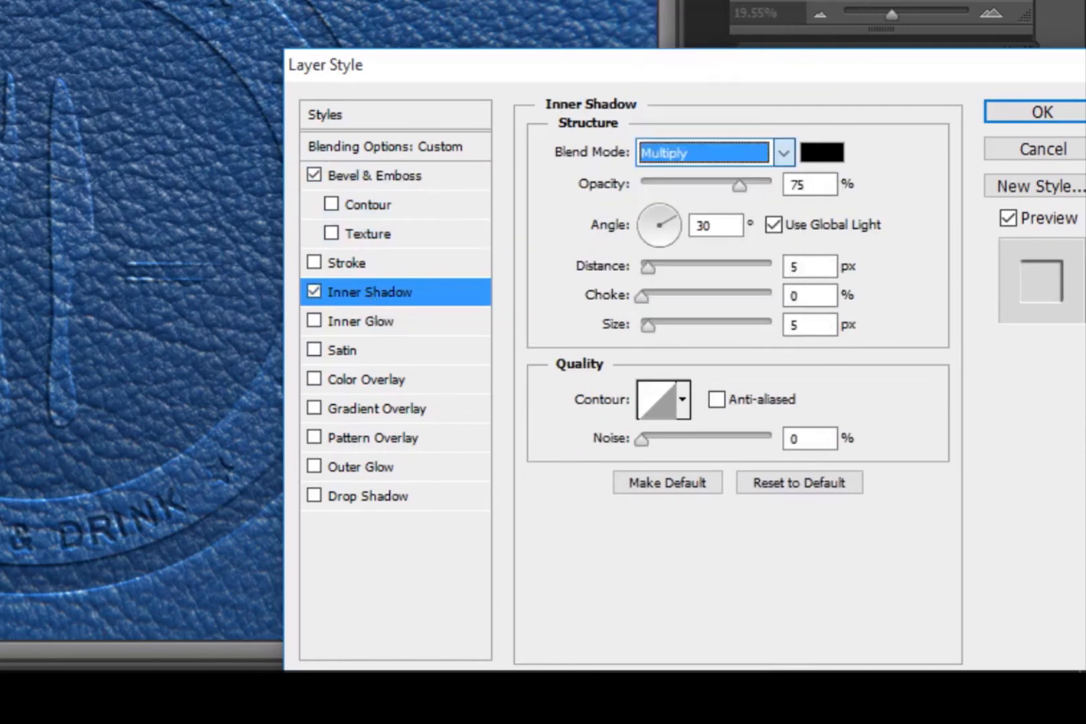
pyautogui.doubleClick(815, 184)
pyautogui.write('6')
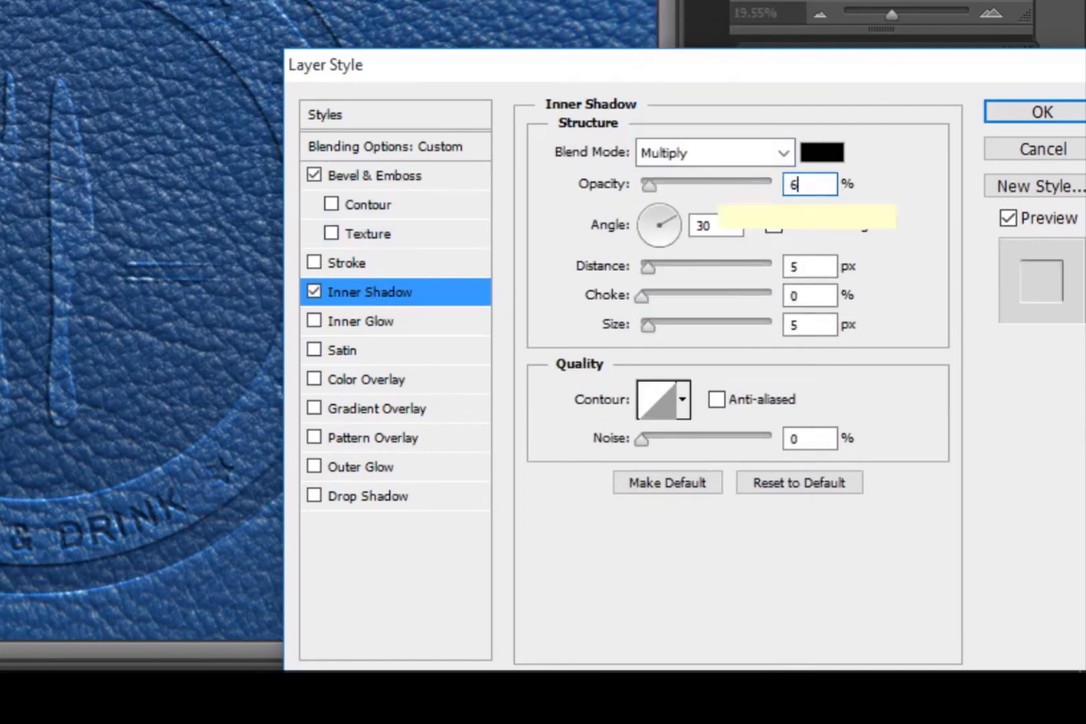
pyautogui.write('0')
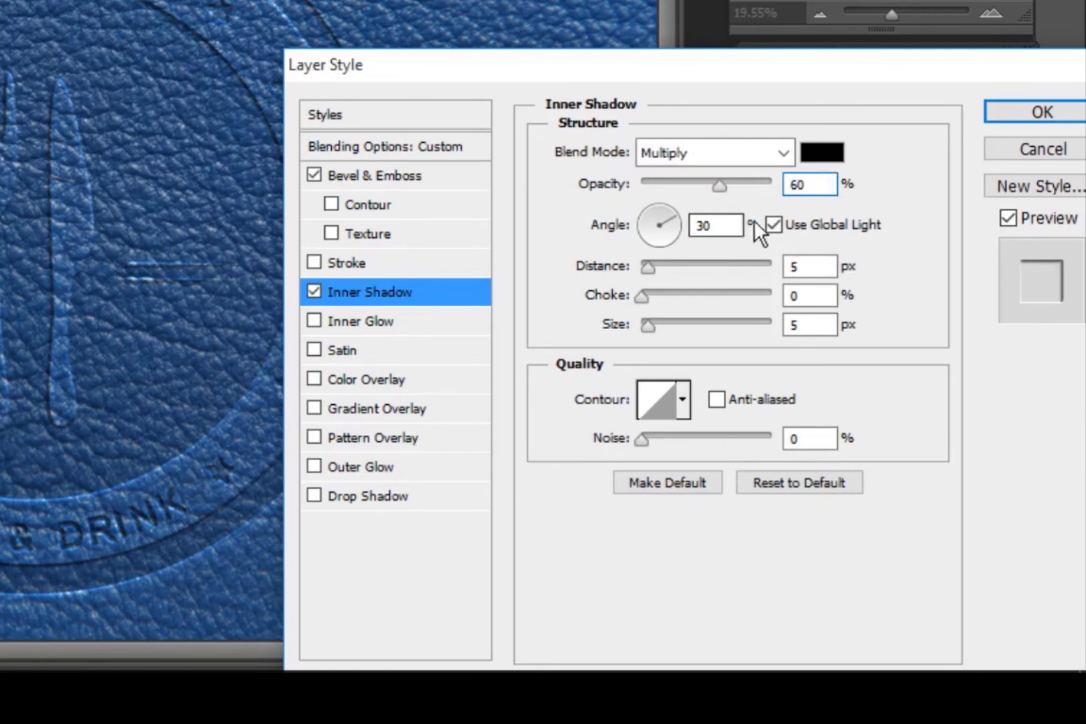
# Turn off Use Global Light for the inner shadow and set its angle to 30°.
pyautogui.click(774, 224)
pyautogui.click(721, 228)
pyautogui.doubleClick(720, 228)
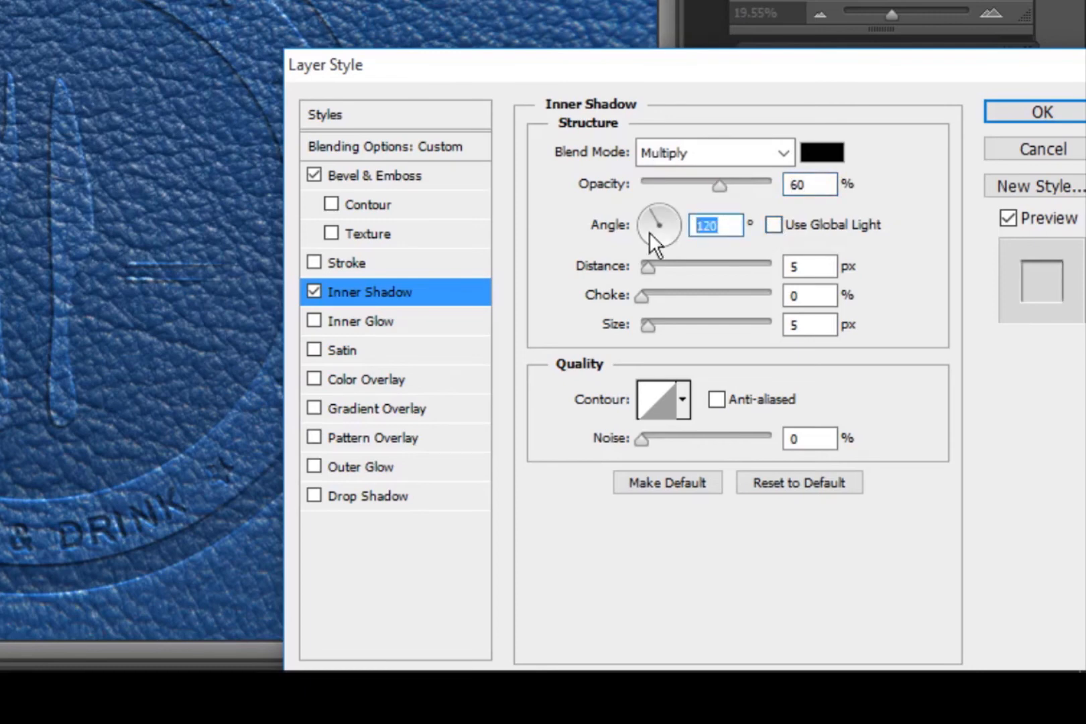
pyautogui.write('30')
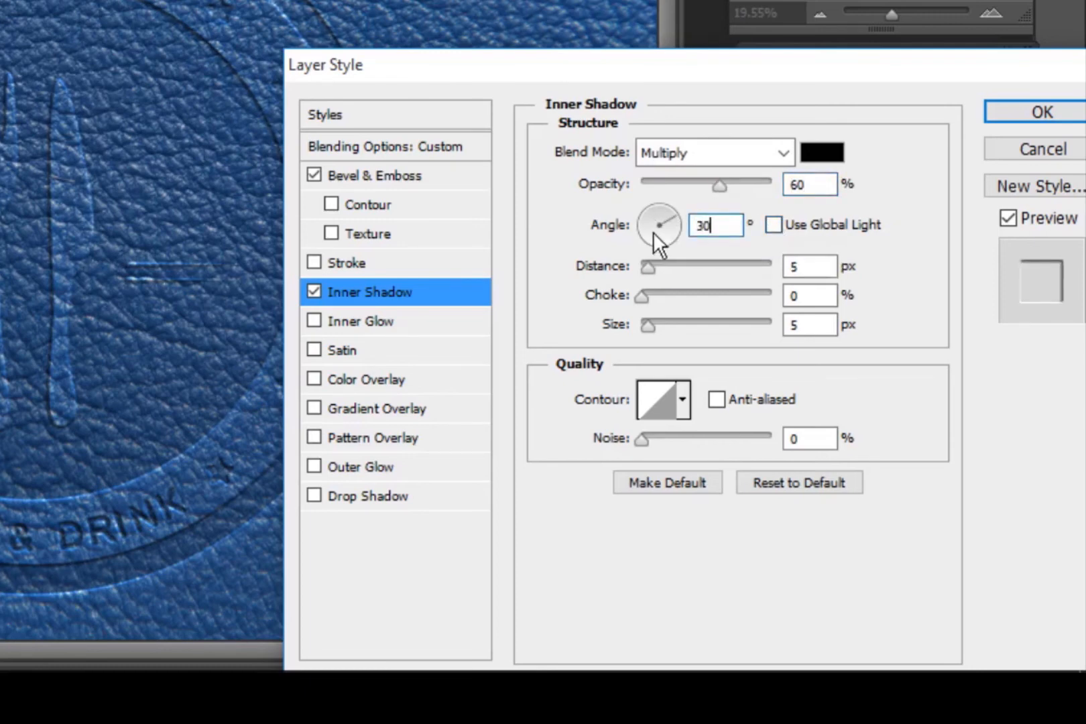
# Set the inner shadow distance to 8 px and its size to 10 px.
pyautogui.press('Tab')
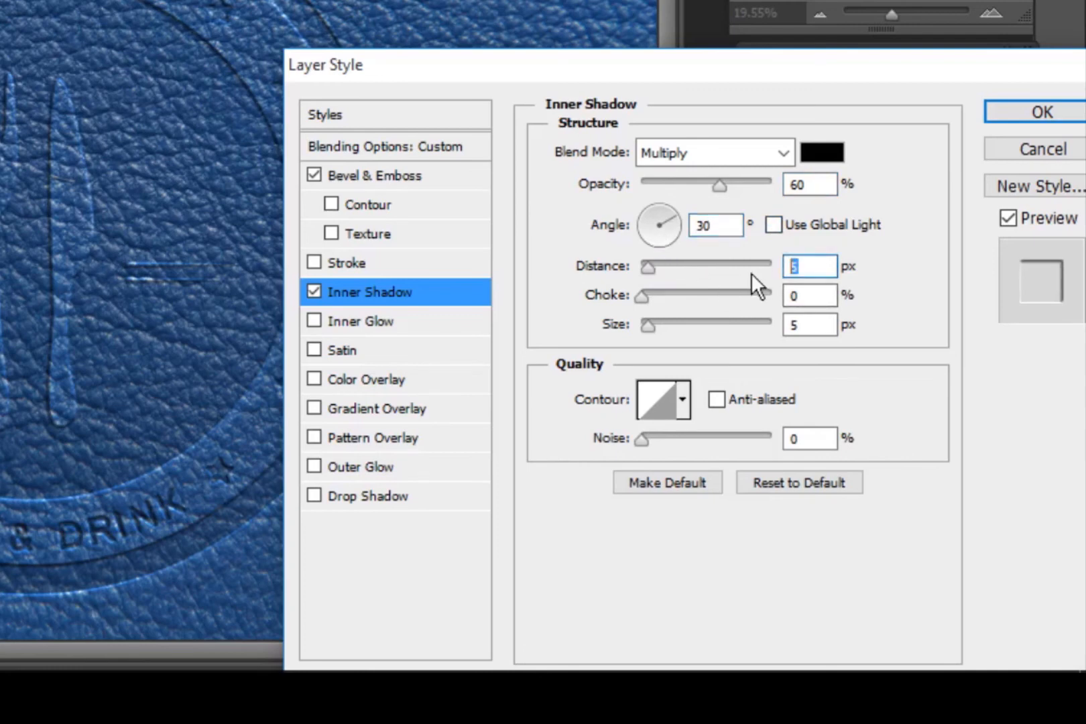
pyautogui.write('8')
pyautogui.press('Tab')
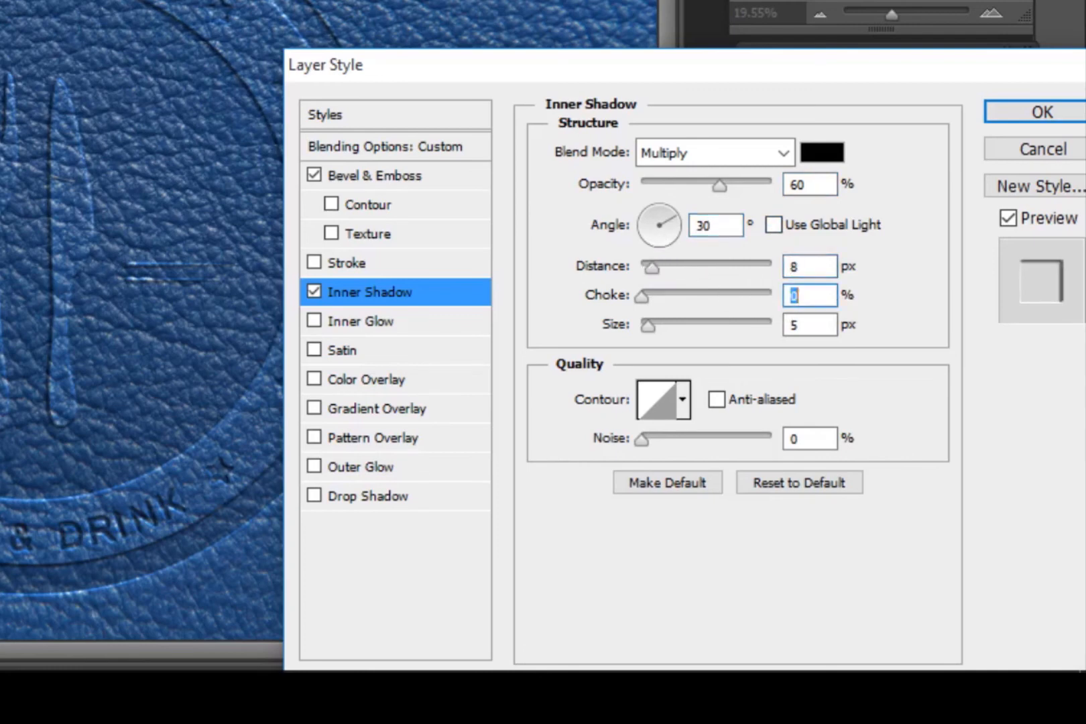
pyautogui.press('Tab')
pyautogui.write('10')
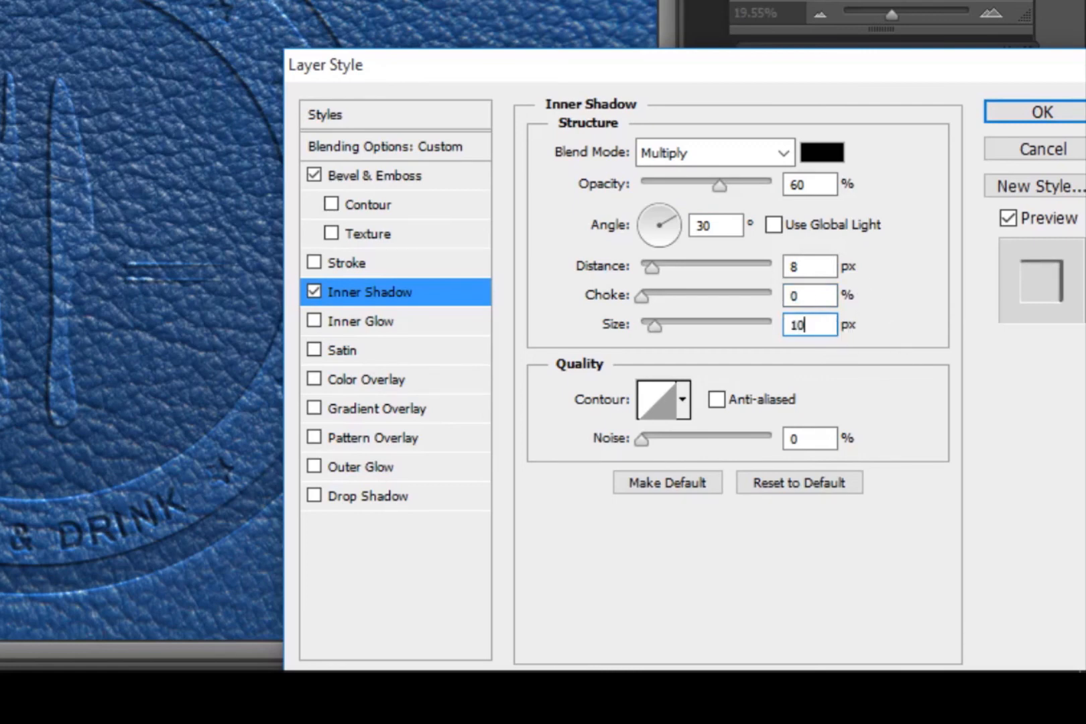
# Choose the Half Round contour for the inner shadow.
pyautogui.click(682, 400)
pyautogui.scroll(3, 707, 570)
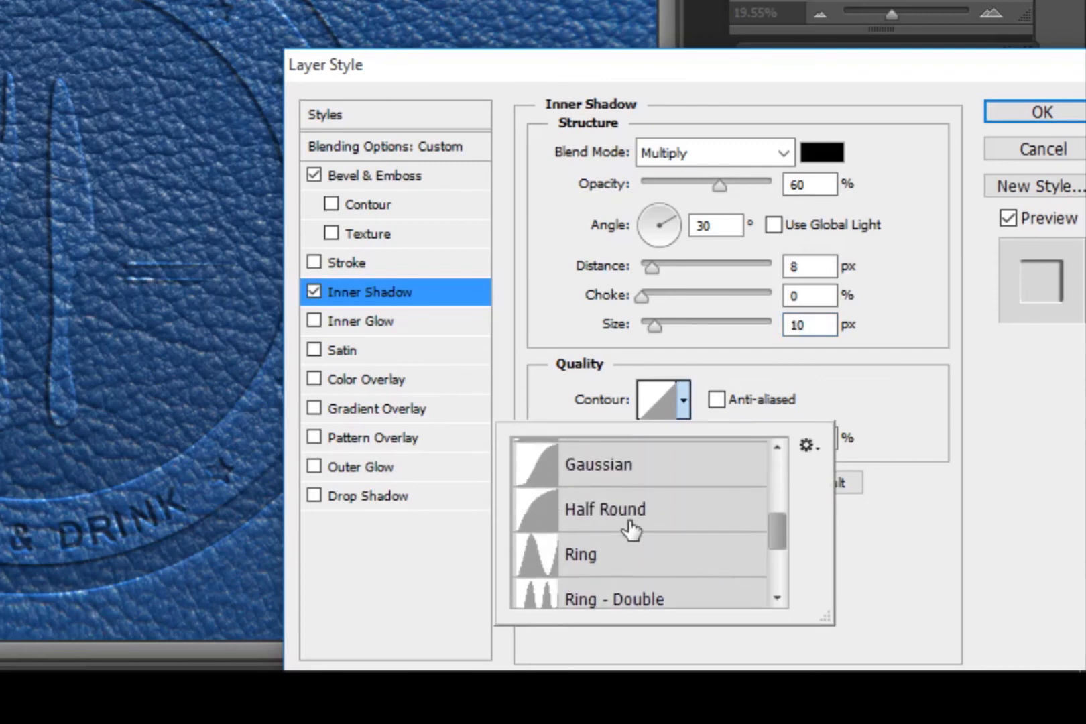
pyautogui.click(628, 526)
pyautogui.click(883, 388)
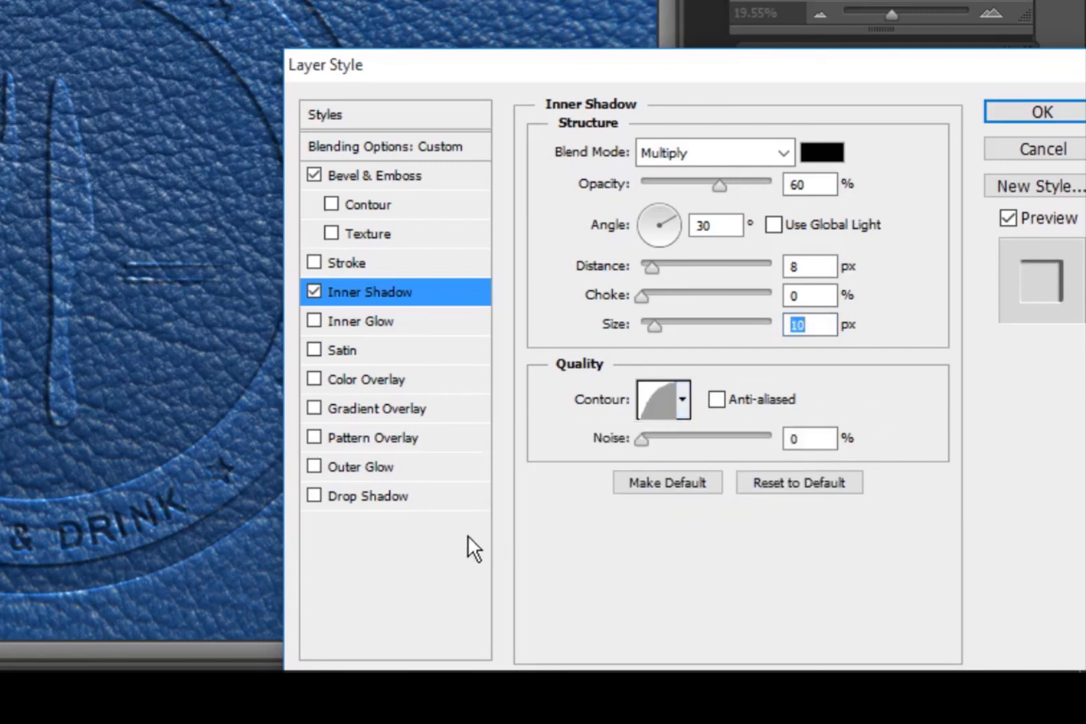
# Add an Inner Glow effect in Multiply mode at 40% opacity.
pyautogui.click(375, 318)
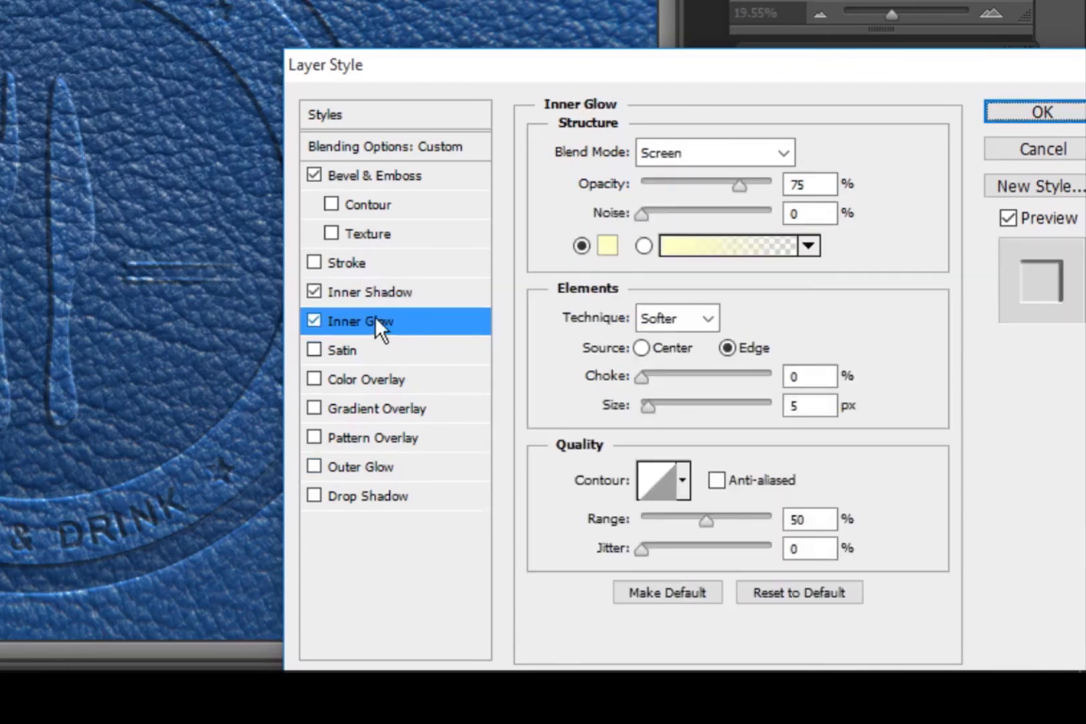
pyautogui.click(690, 154)
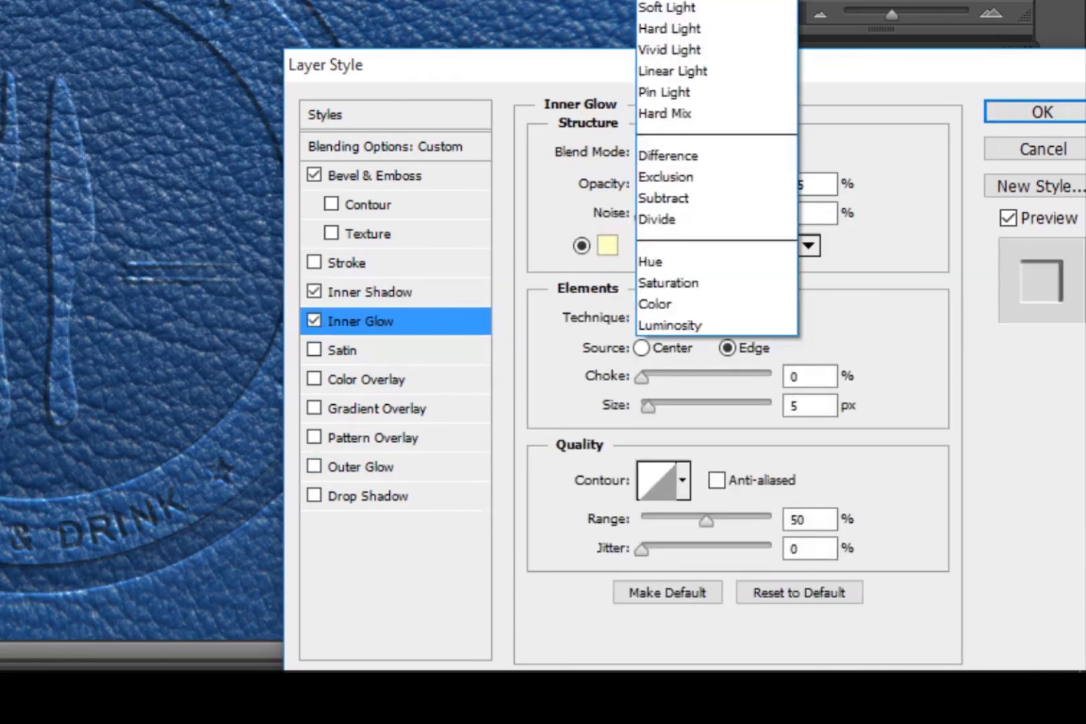
pyautogui.click(690, 1)
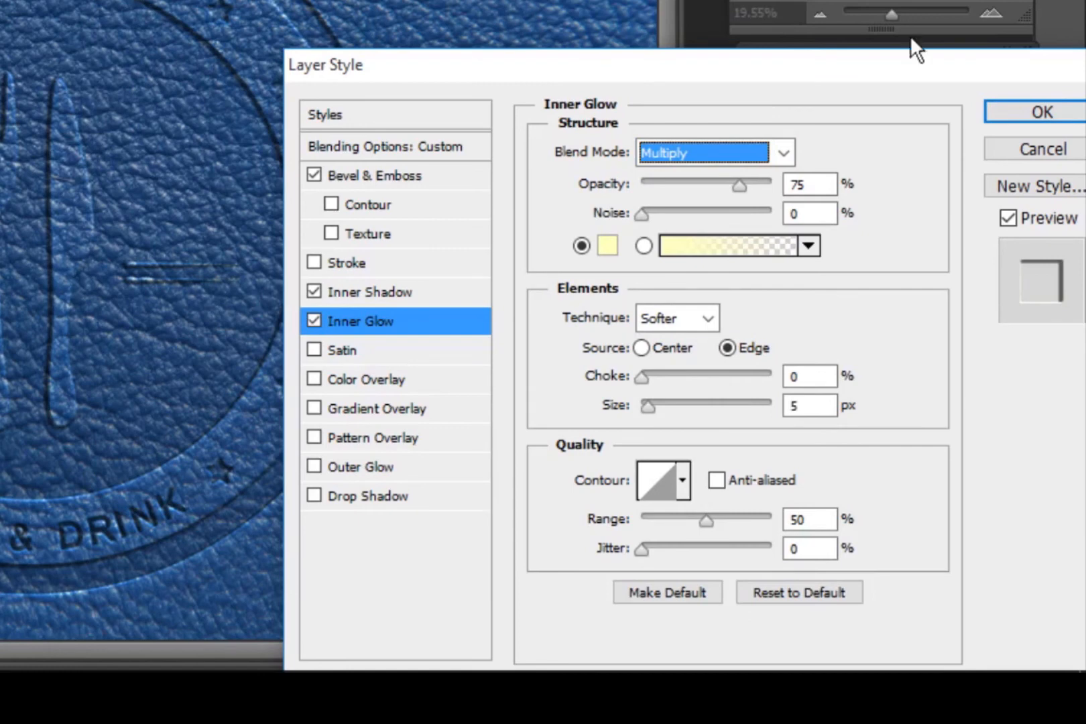
pyautogui.press('Tab')
pyautogui.write('40')
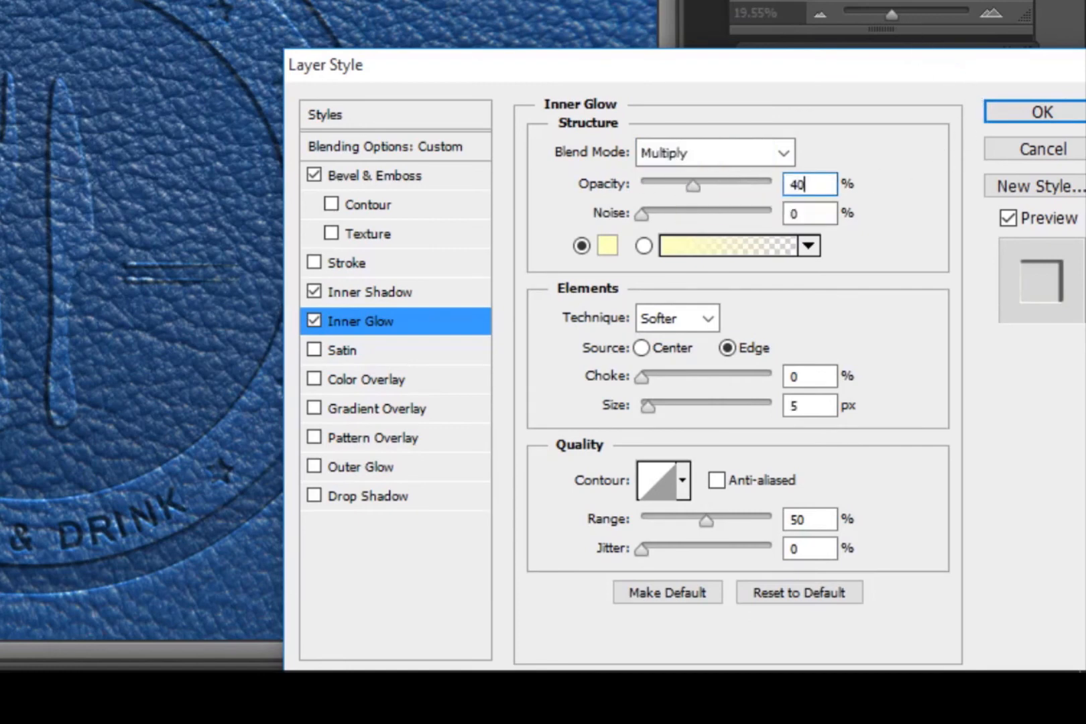
# Fill the inner glow with the Foreground to Transparent gradient, setting its starting colour stop to black (#000000).
pyautogui.click(794, 211)
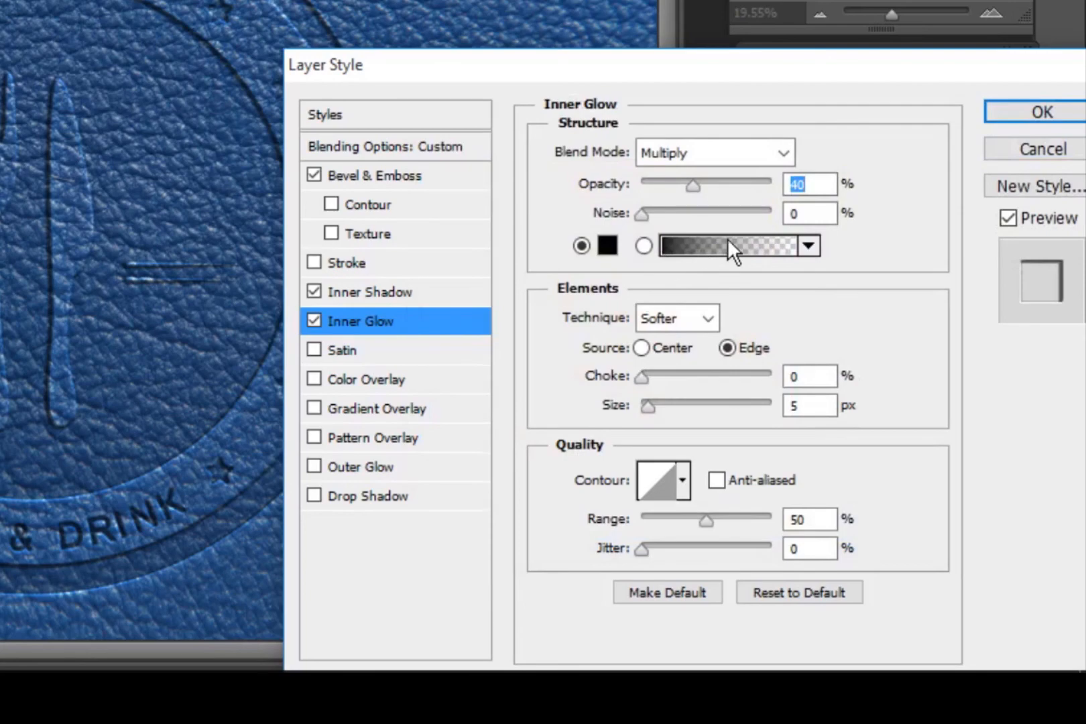
pyautogui.click(727, 239)
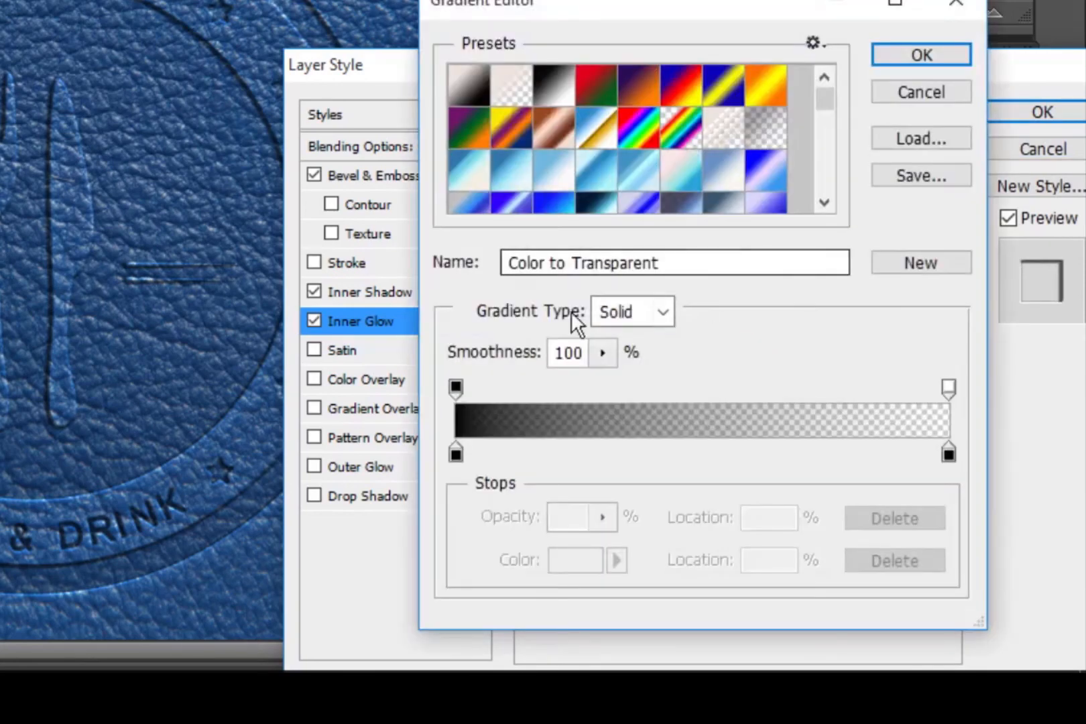
pyautogui.click(518, 87)
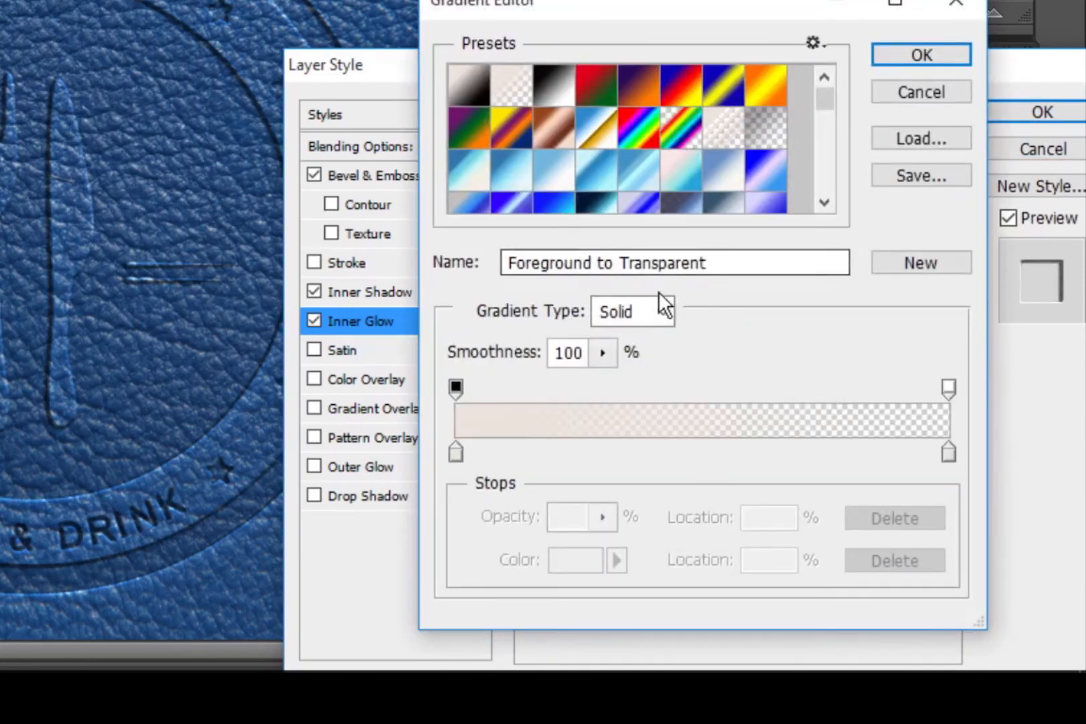
pyautogui.doubleClick(455, 453)
pyautogui.write('000000')
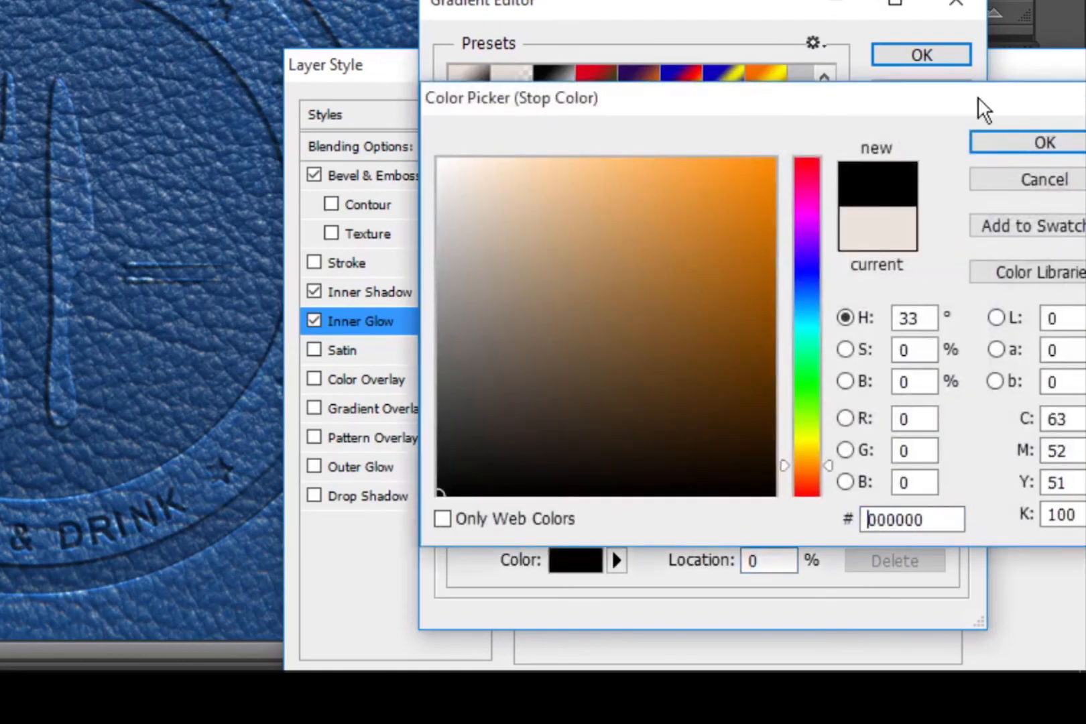
pyautogui.click(979, 144)
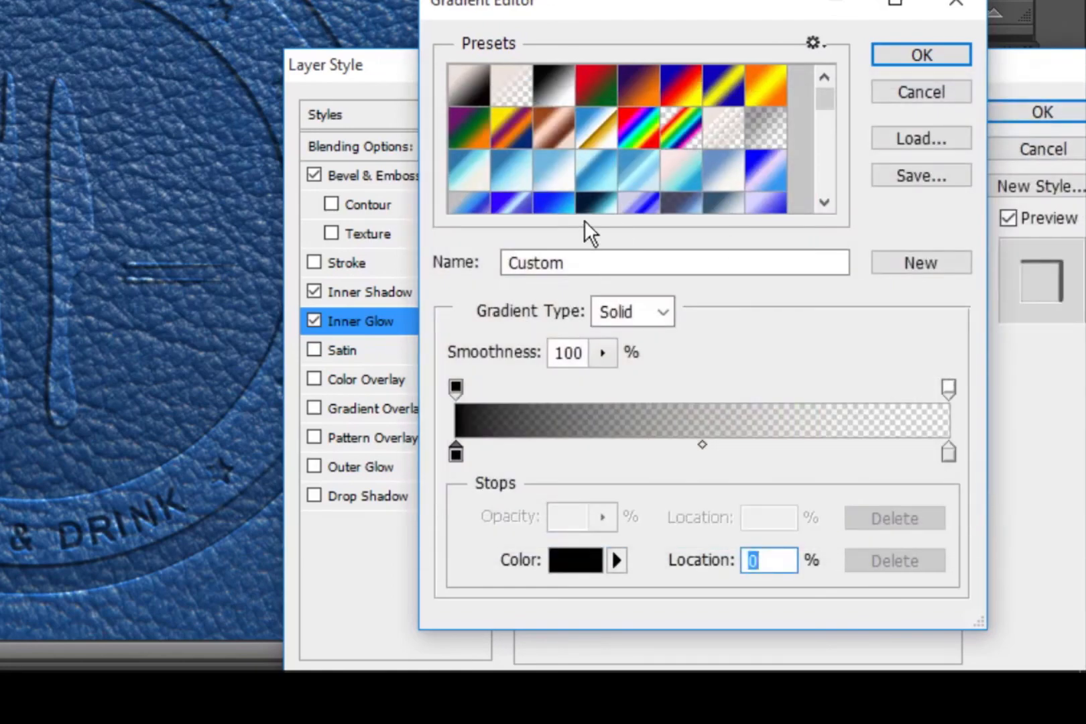
pyautogui.click(879, 58)
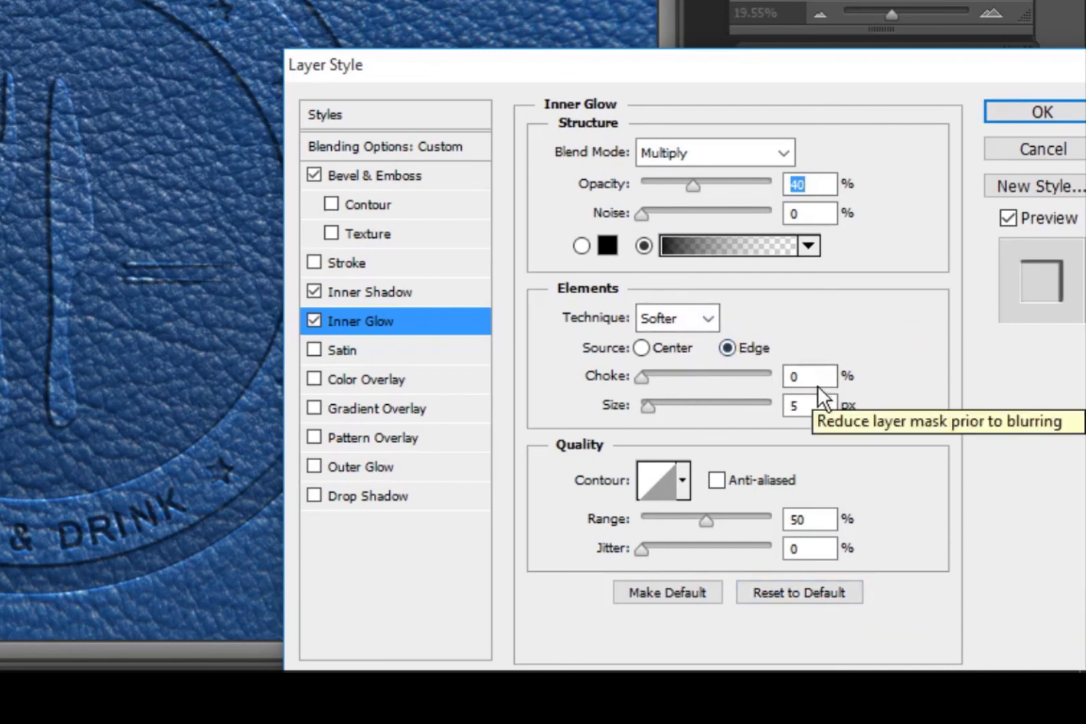
# Set the inner glow size to 25 px and its range to 70%.
pyautogui.click(816, 406)
pyautogui.write('25')
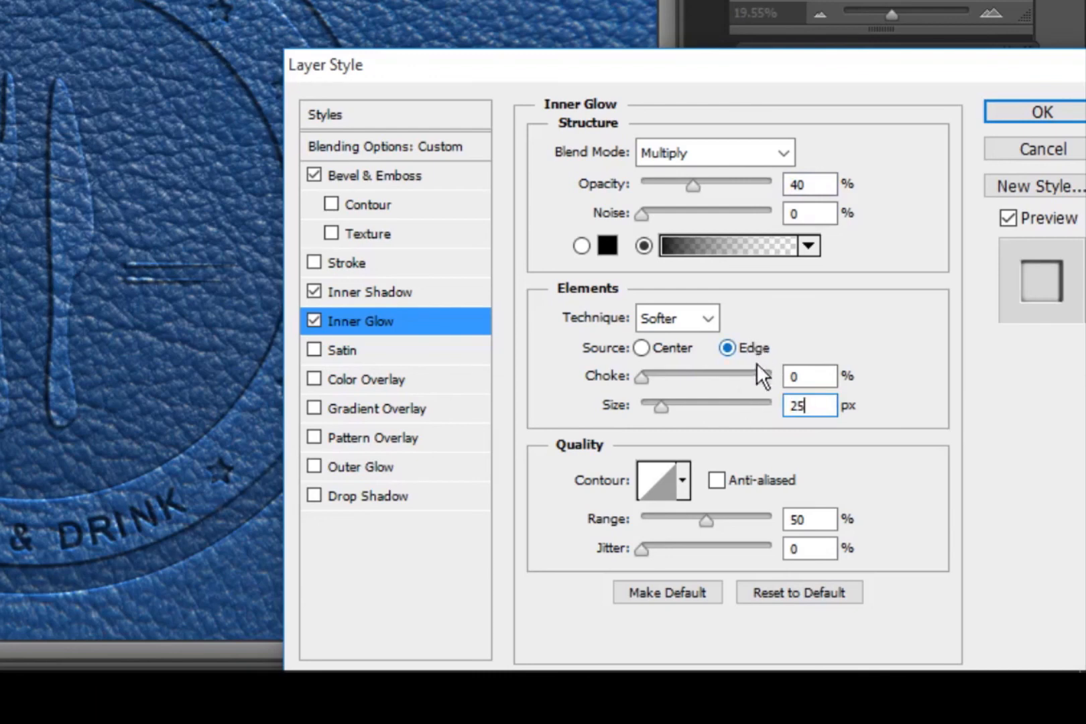
pyautogui.click(794, 519)
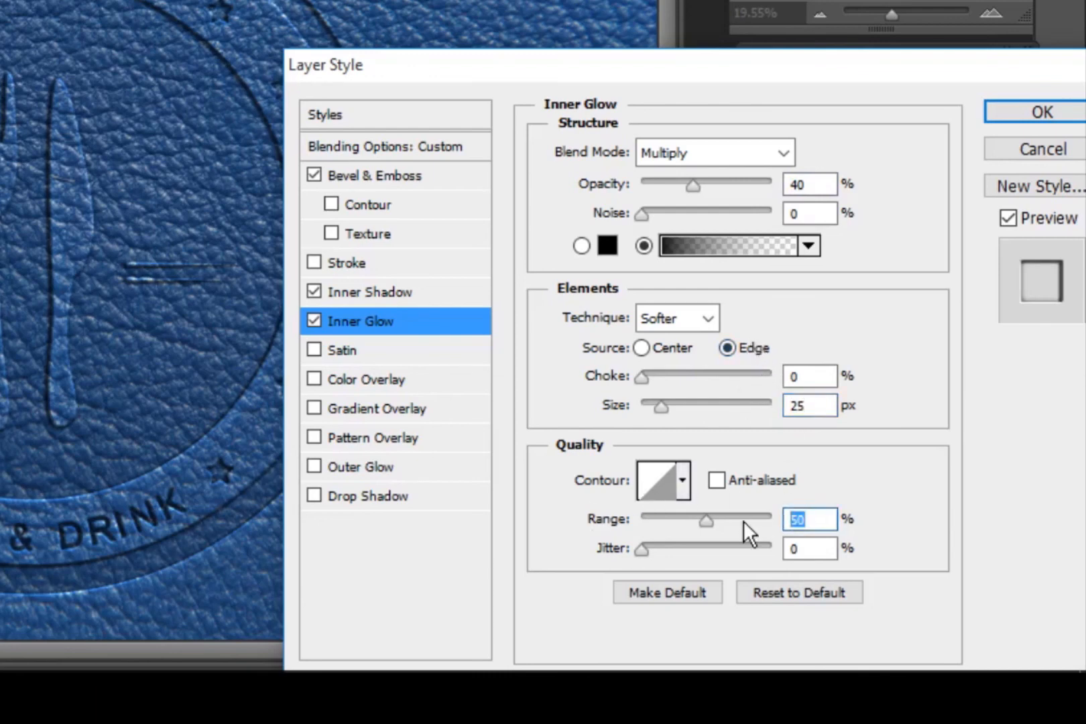
pyautogui.write('70')
# Set the inner glow jitter to 20% and apply the layer style to the copied label layer.
pyautogui.click(808, 549)
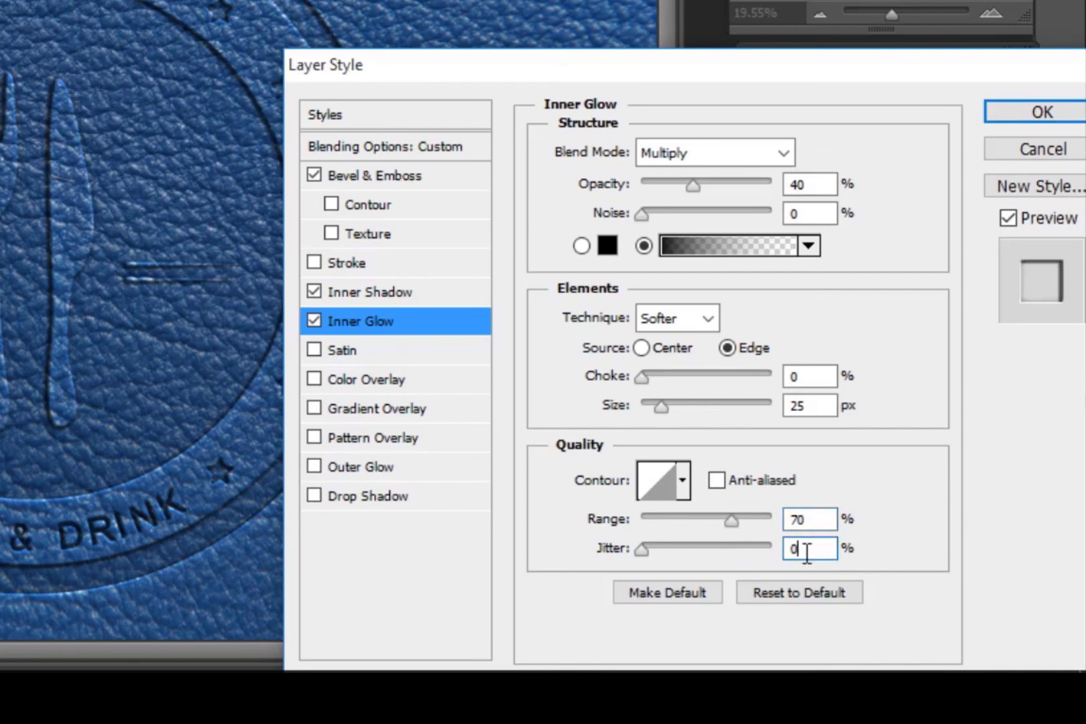
pyautogui.press('BackSpace')
pyautogui.write('20')
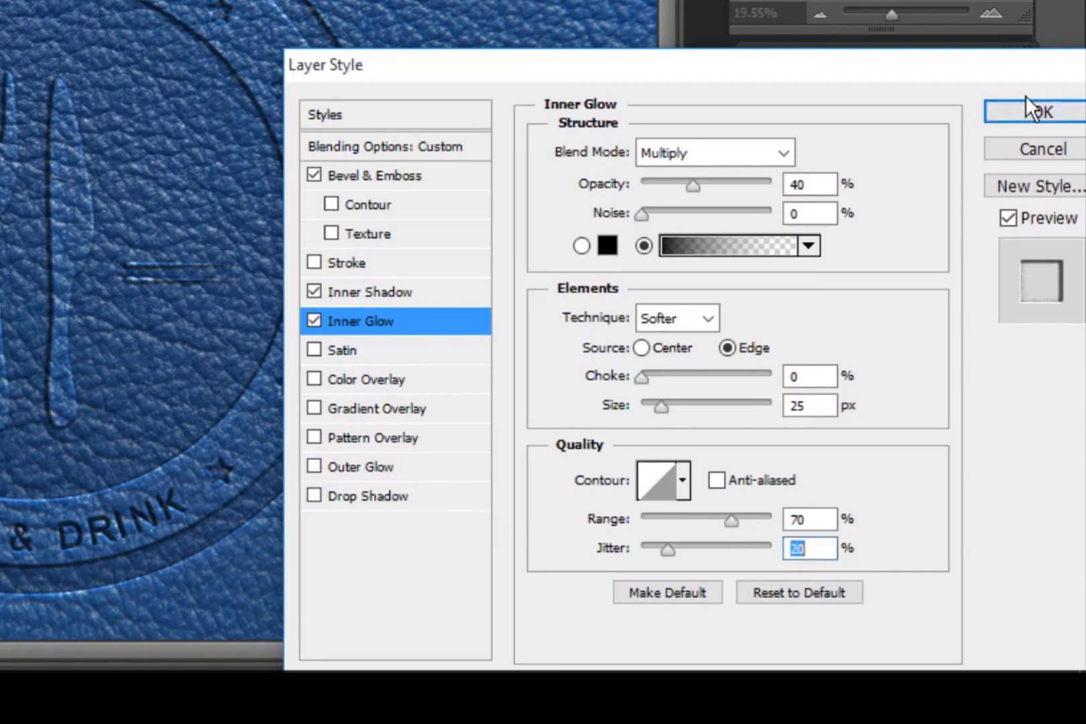
pyautogui.click(1033, 111)
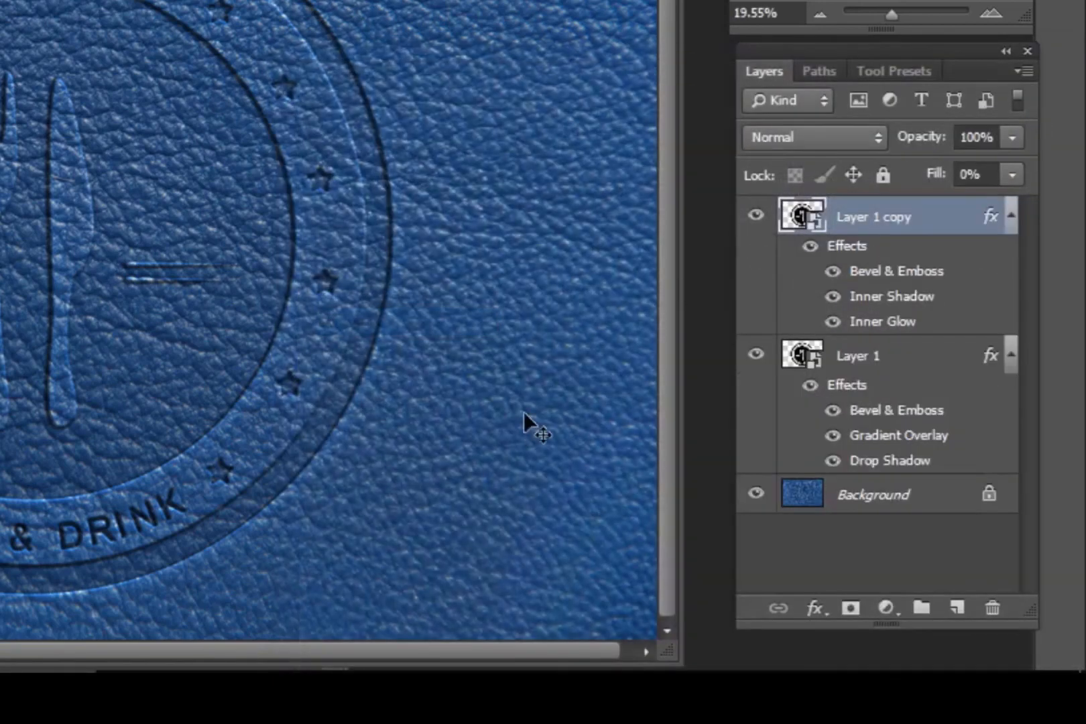